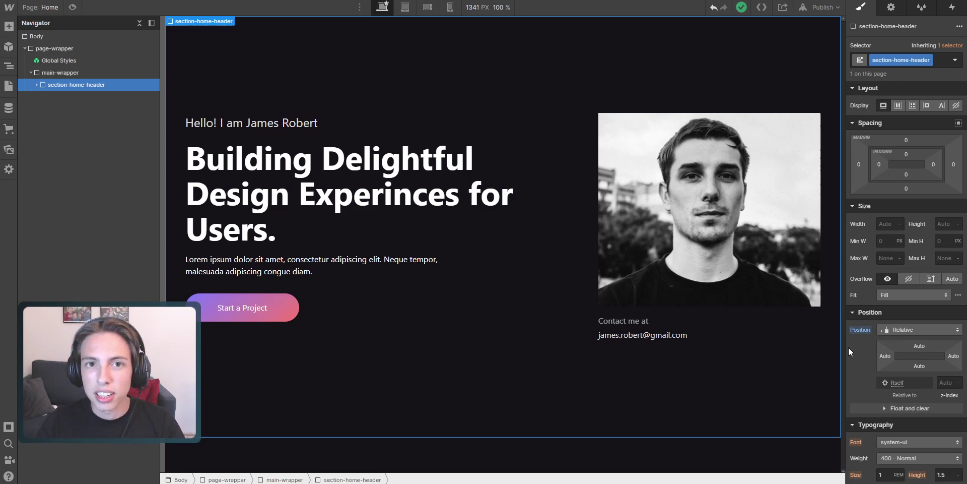
Add an empty Div Block inside the hero's padding-vertical wrapper
left_click(37, 84)
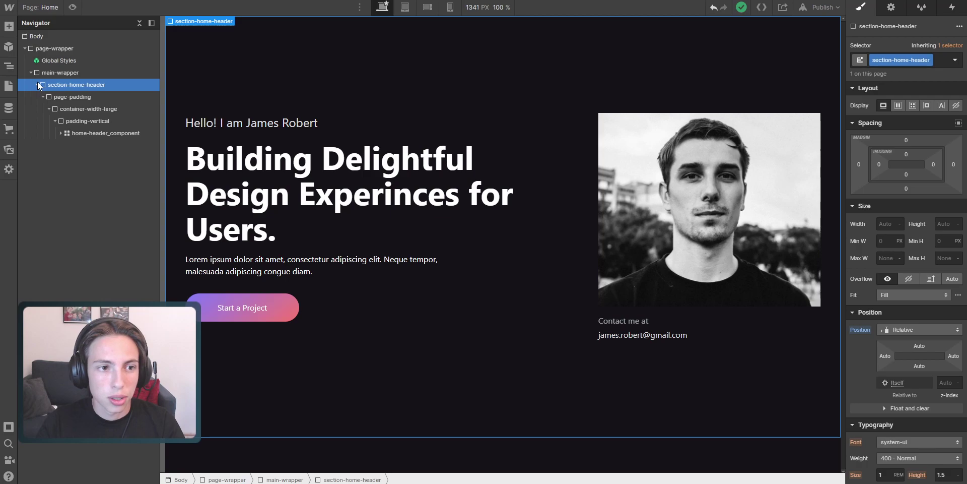
left_click(101, 120)
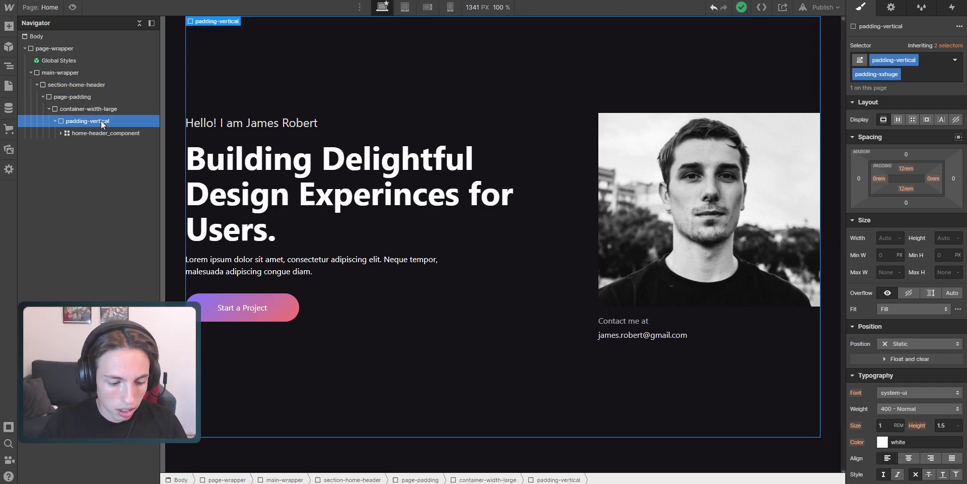
key("ctrl+e")
type("di")
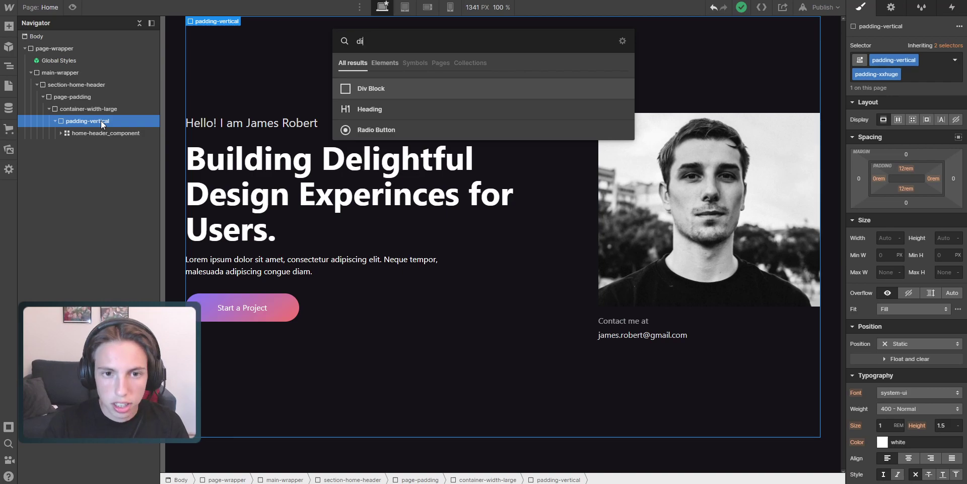
left_click(370, 87)
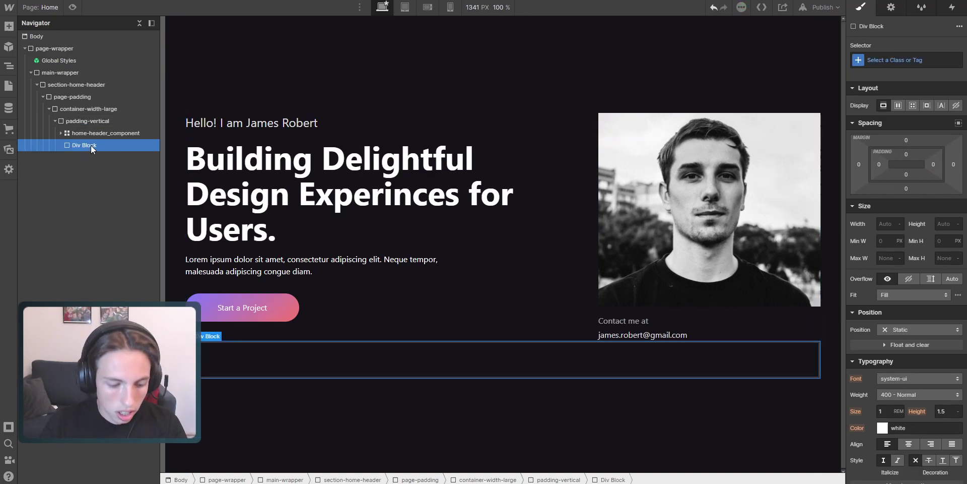
Create a new class named blur-shape on the new div
key("ctrl+Return")
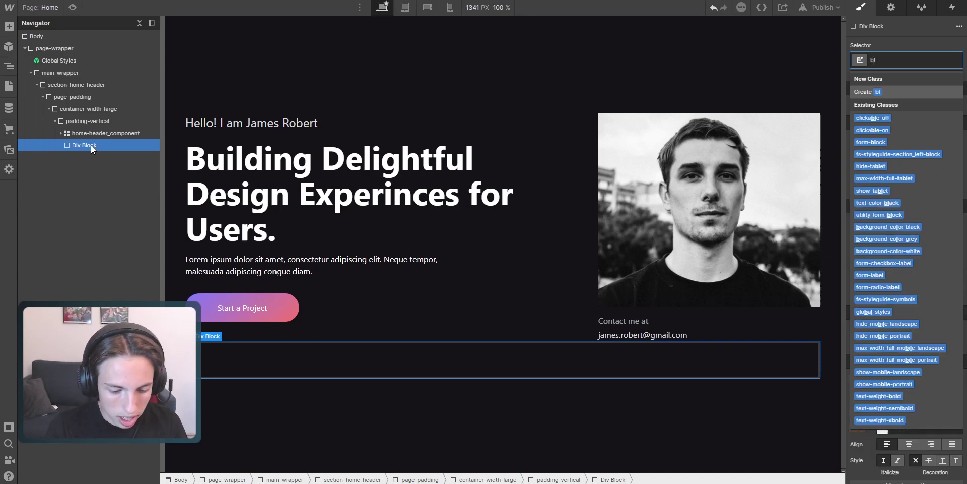
type("blur-shape")
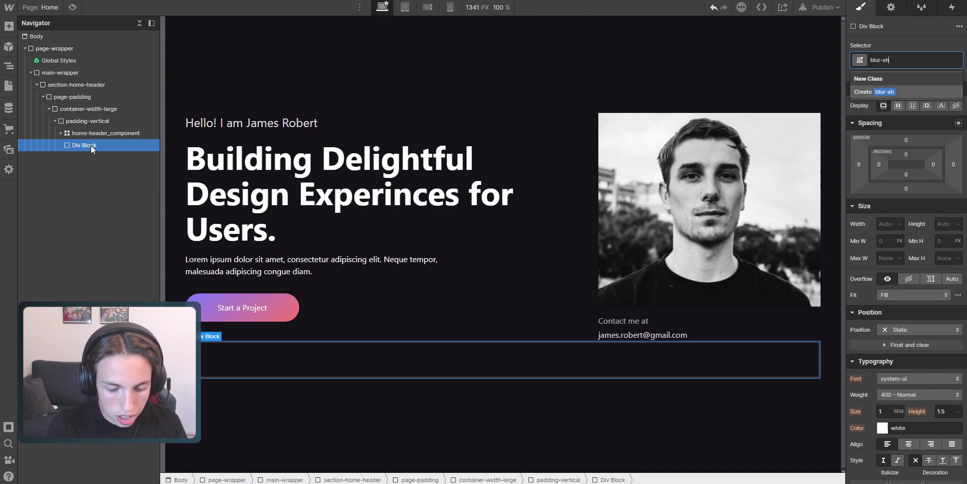
left_click(872, 92)
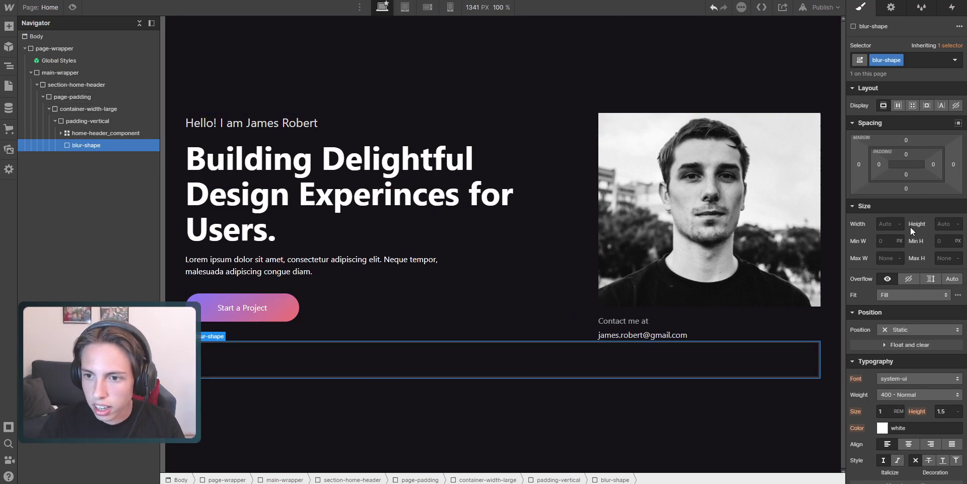
Give the blur-shape div a linear gradient background angled at 58 degrees
scroll(896, 321, "down", 2)
scroll(896, 318, "down", 3)
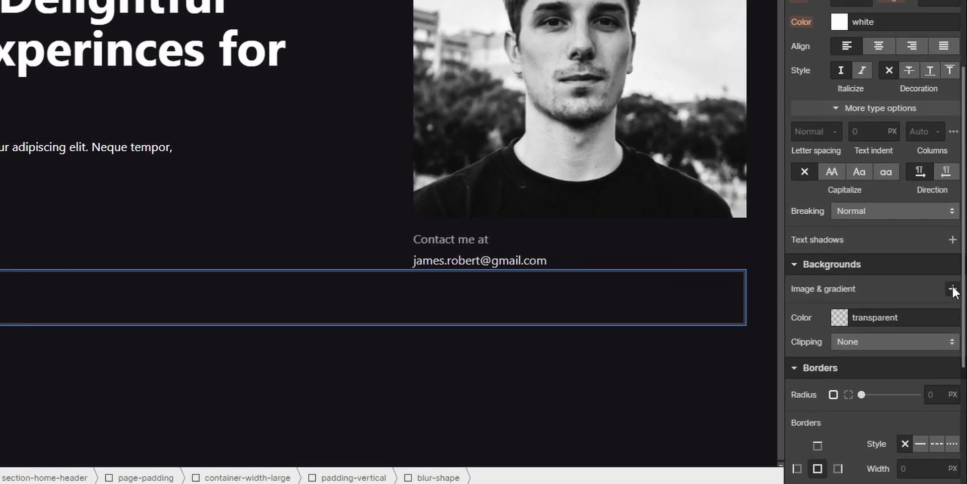
left_click(952, 288)
left_click(882, 17)
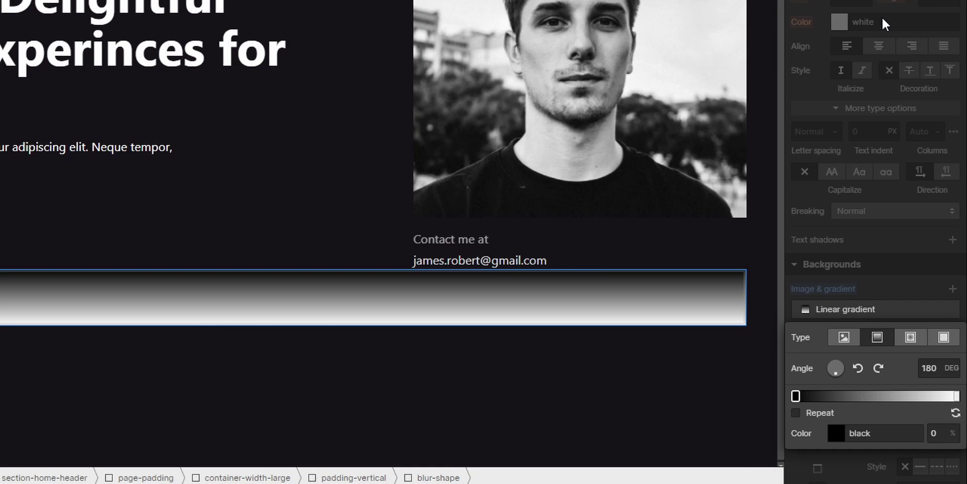
left_click_drag(834, 367, 846, 361)
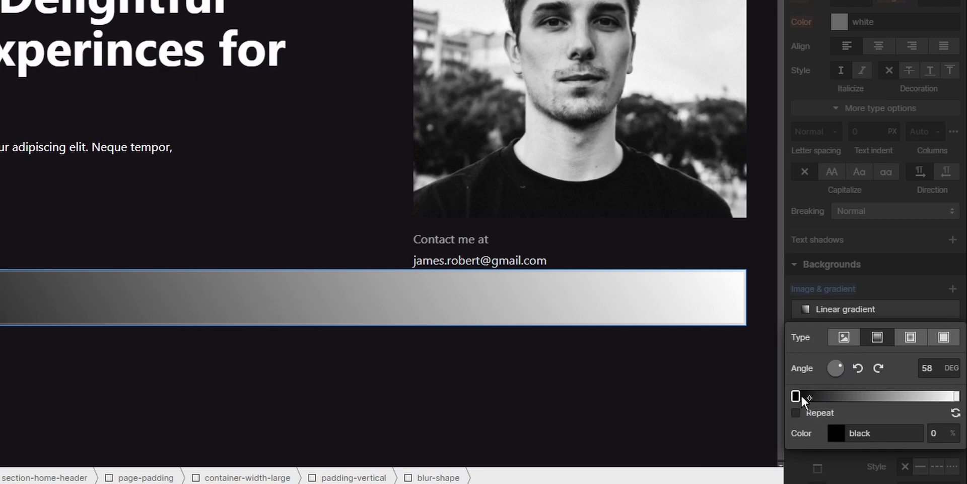
Add two extra gradient stops and bring up the first stop's colour choices
left_click(849, 396)
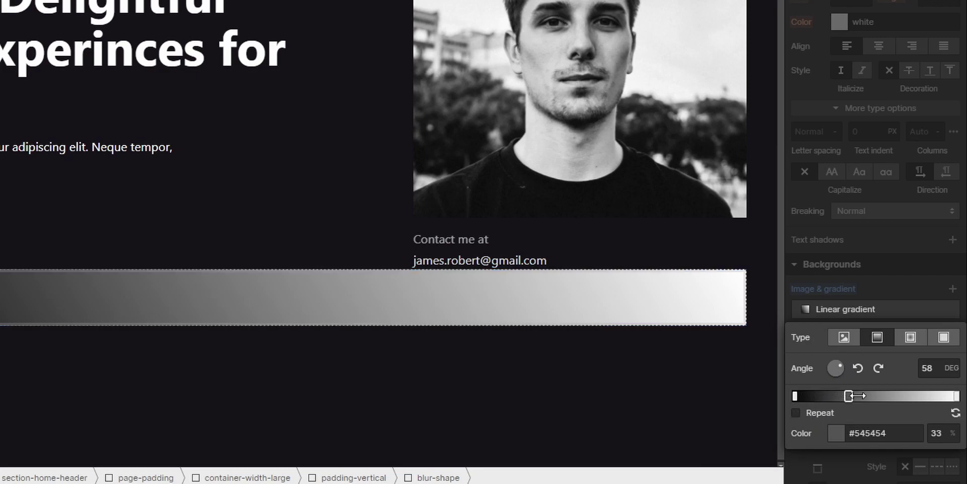
left_click(901, 396)
left_click(796, 396)
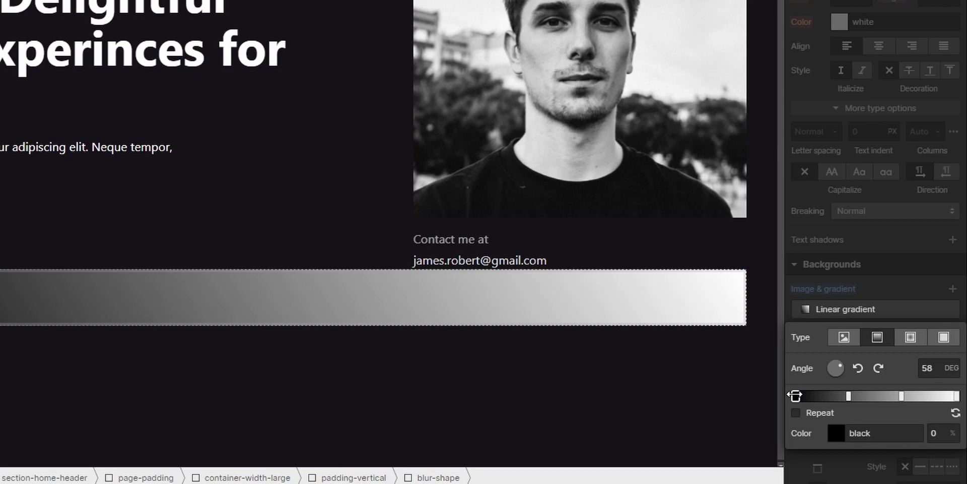
left_click(835, 434)
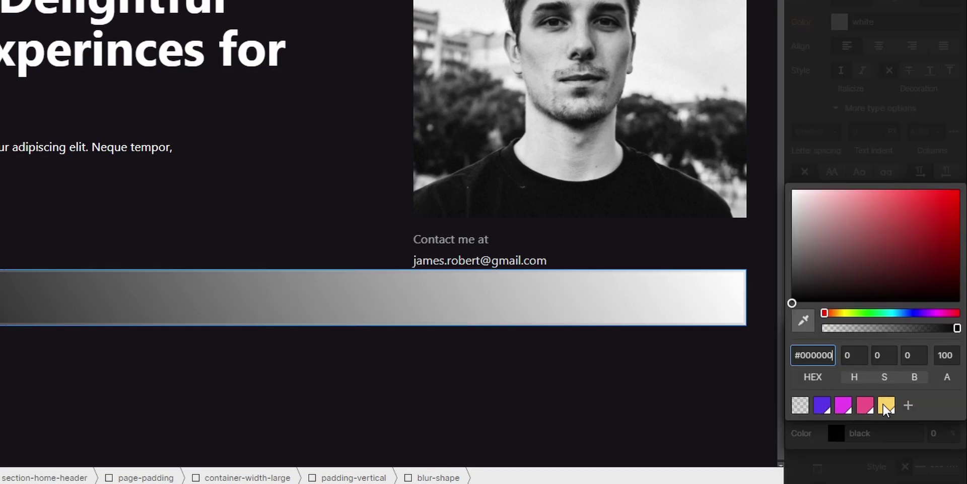
Make the first stop purple at 23% and the second stop magenta at 40%
left_click(821, 406)
left_click(835, 433)
left_click_drag(796, 396, 827, 396)
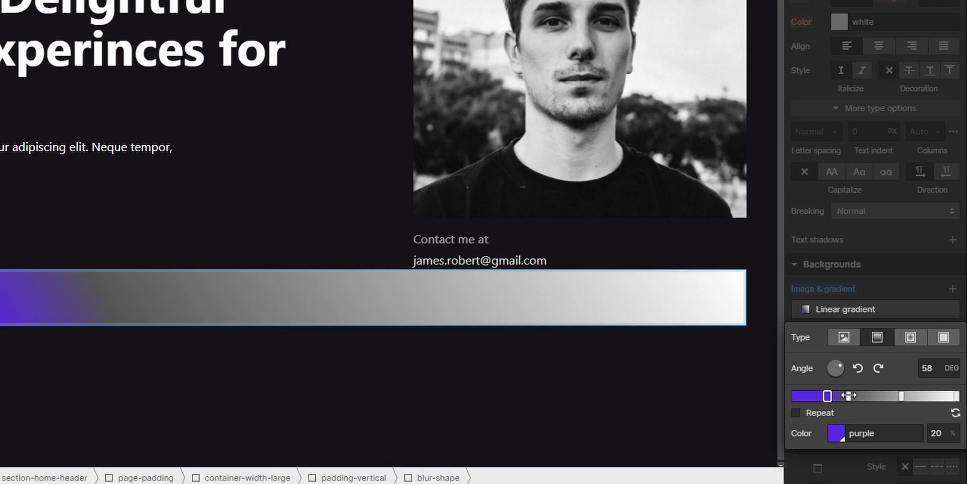
left_click_drag(849, 395, 859, 395)
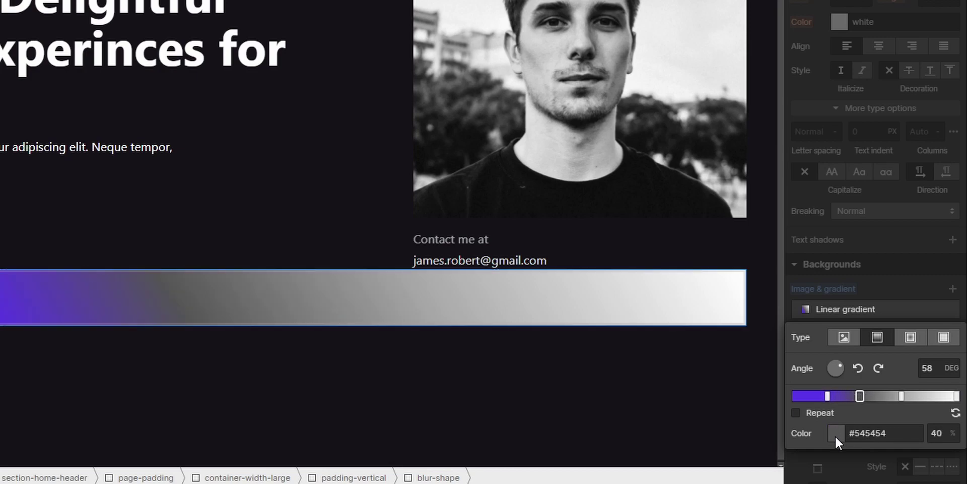
left_click(835, 435)
left_click(839, 408)
left_click(818, 430)
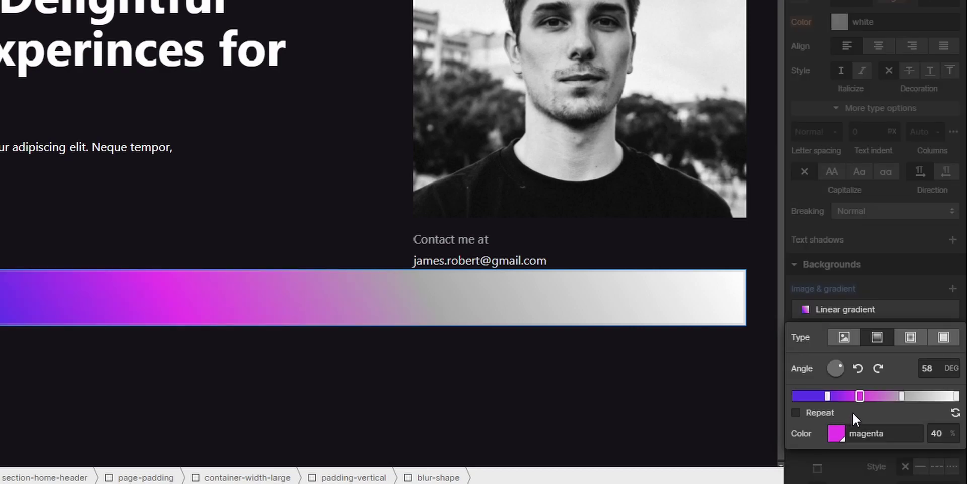
Make the third stop Pale Violet Red at about 60% and the end stop gold
left_click(901, 396)
left_click(835, 432)
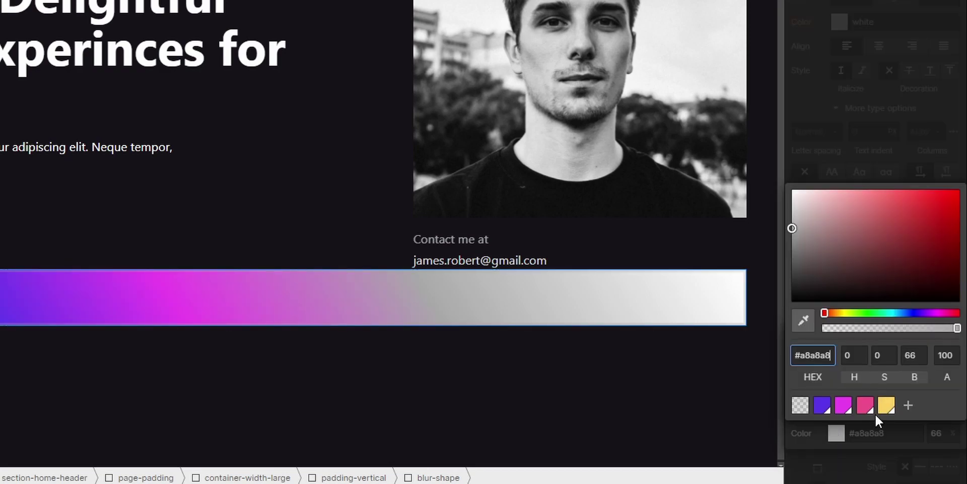
left_click(865, 405)
left_click(824, 433)
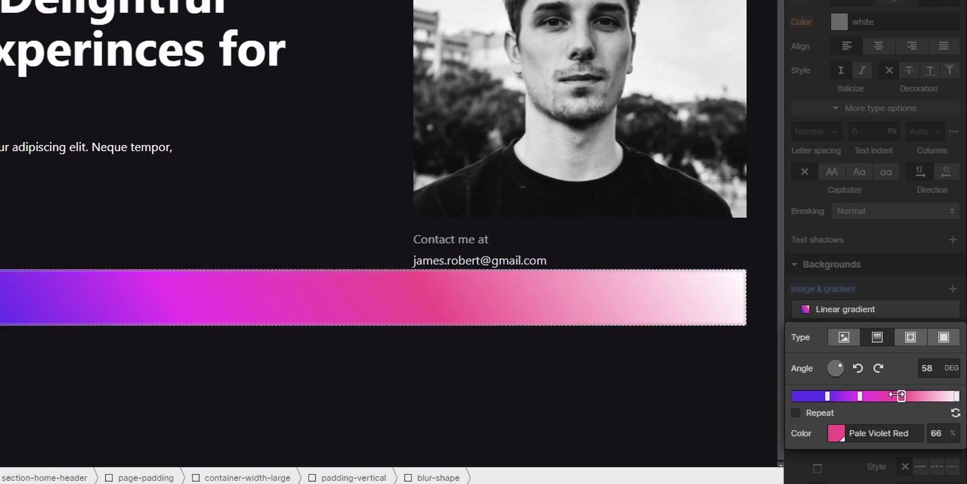
left_click_drag(895, 396, 891, 396)
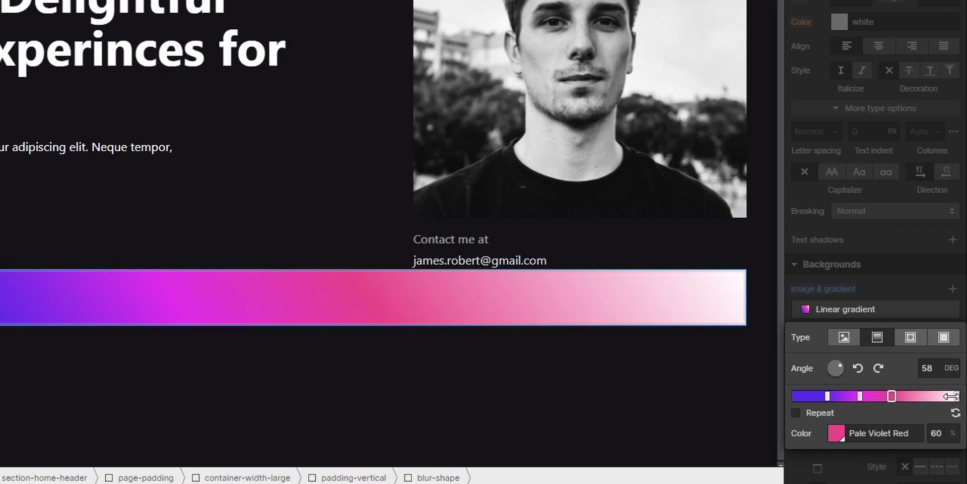
left_click(956, 396)
left_click(835, 434)
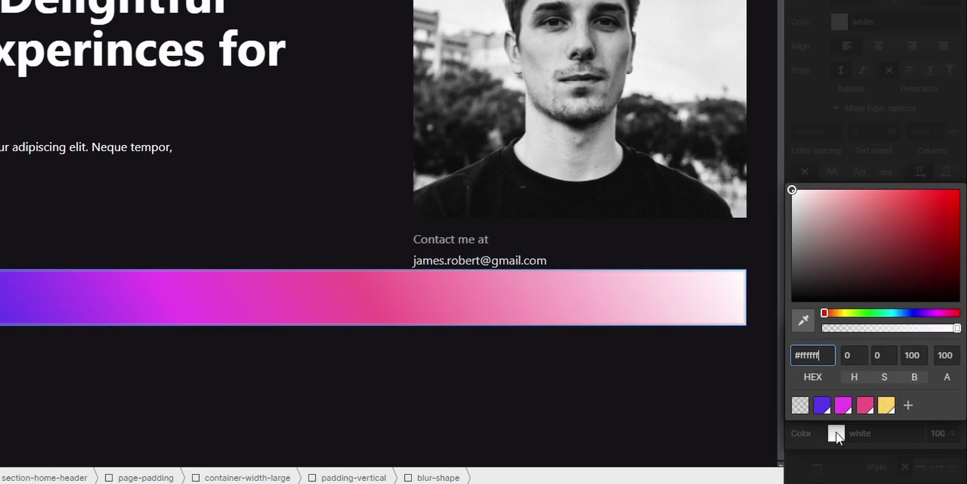
left_click(882, 405)
left_click(802, 435)
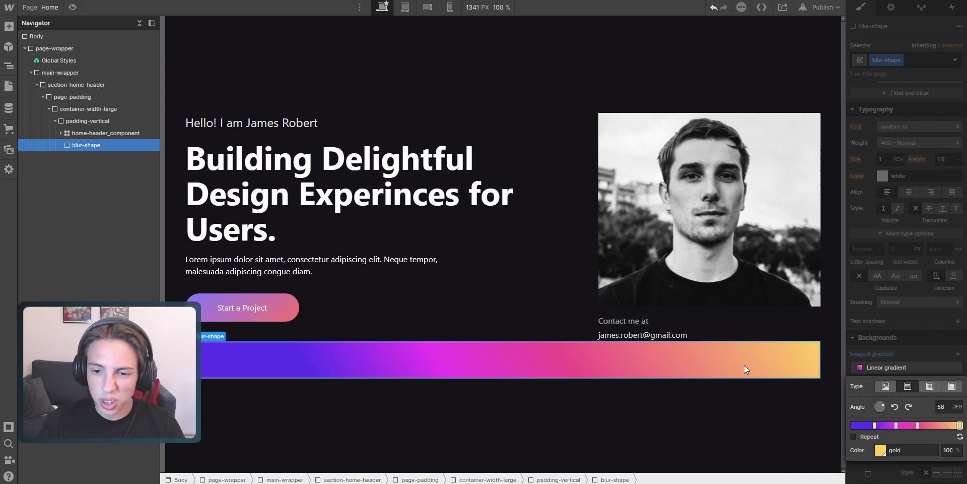
Add a Blur filter with a 230 px radius to the shape
left_click(909, 348)
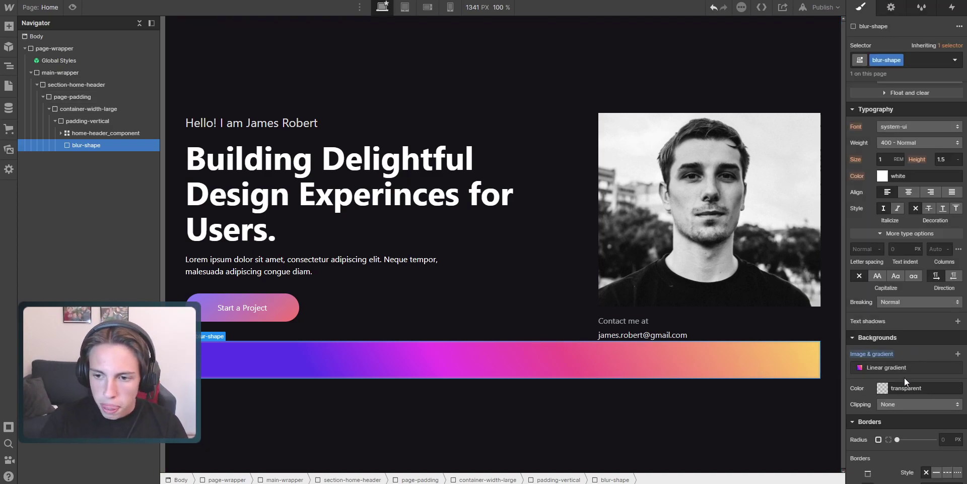
scroll(904, 377, "down", 4)
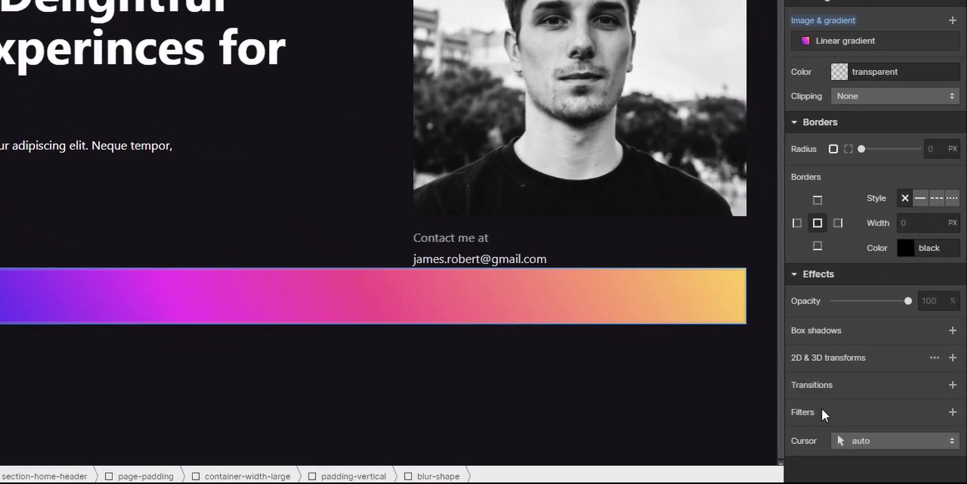
left_click(953, 412)
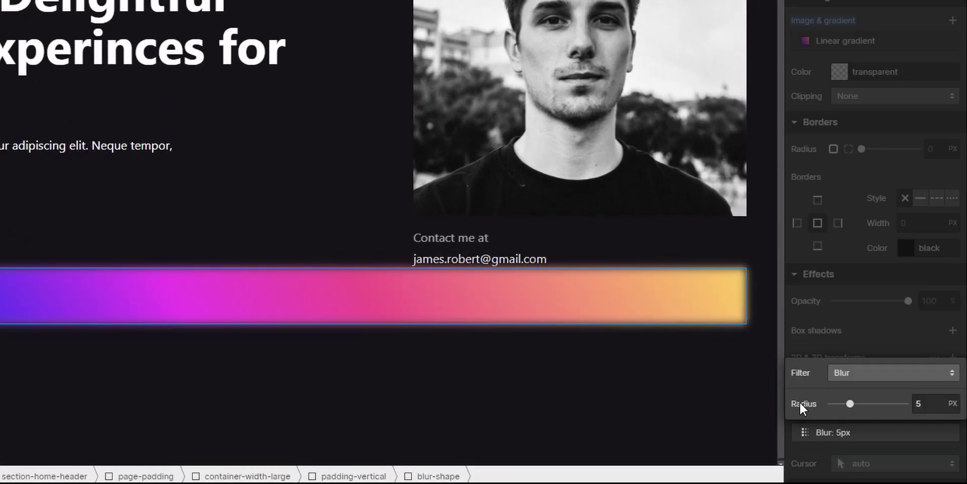
left_click(919, 402)
type("230")
key("Return")
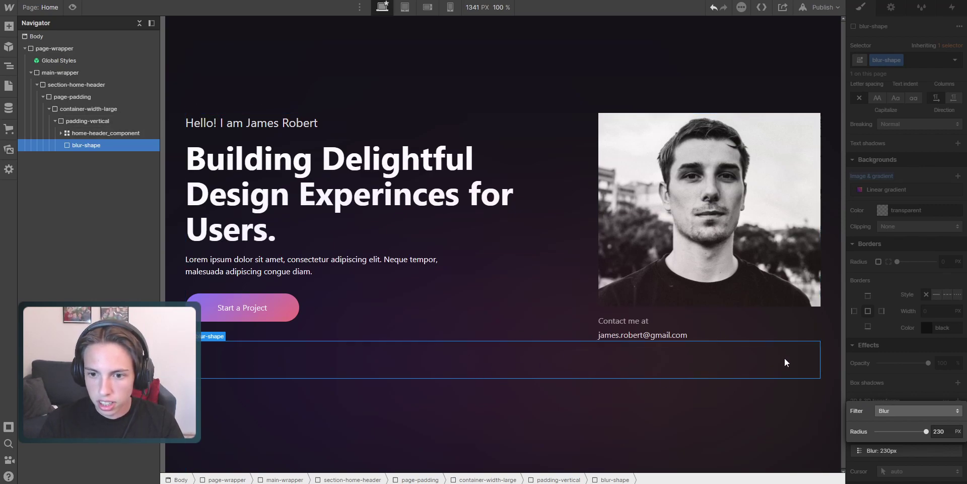
left_click(874, 379)
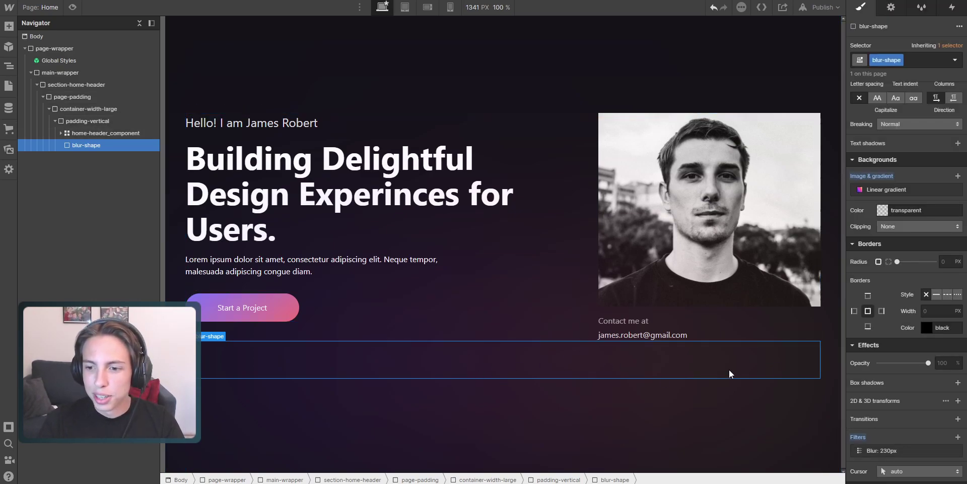
Lower the shape's opacity to 35%
left_click(948, 362)
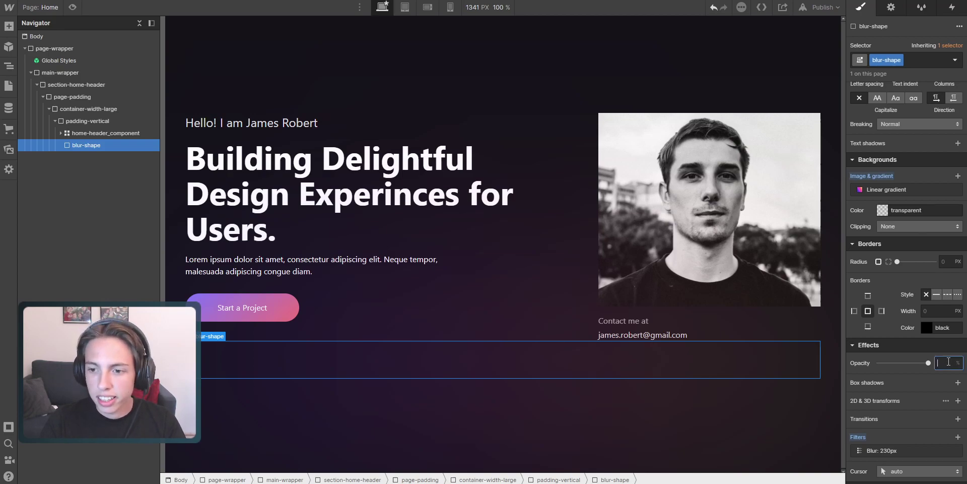
type("35")
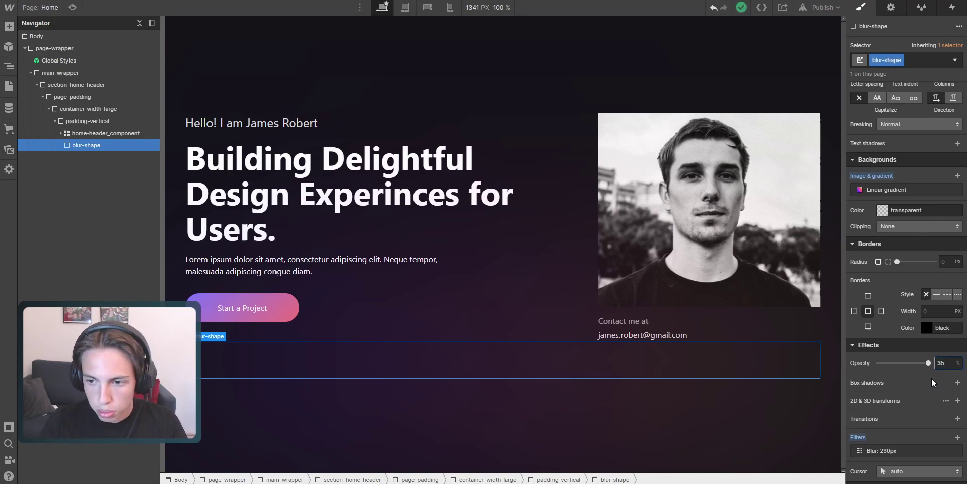
key("Return")
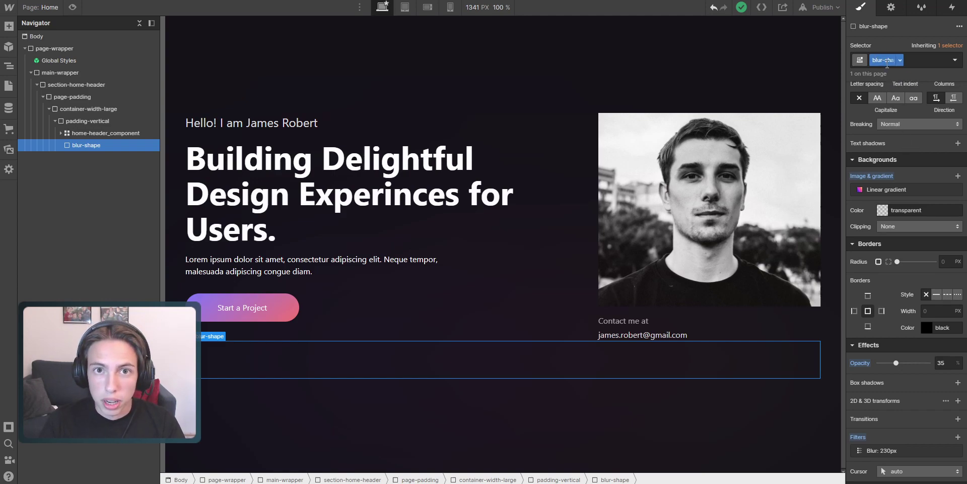
Add the combo class is-header-right on top of blur-shape
left_click(918, 59)
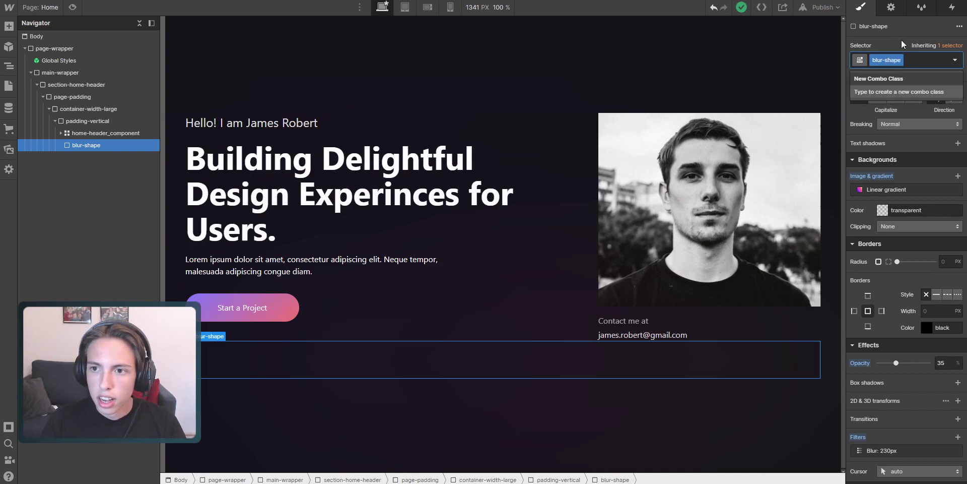
left_click(901, 40)
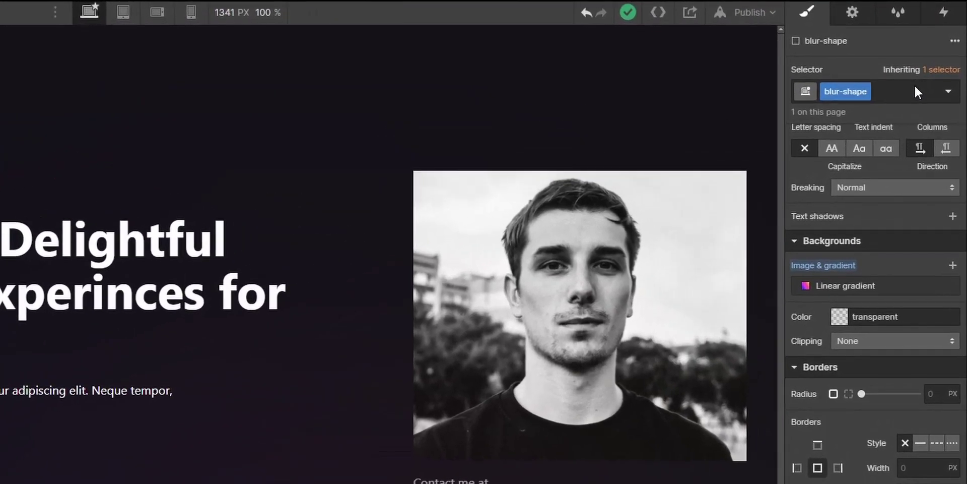
left_click(916, 89)
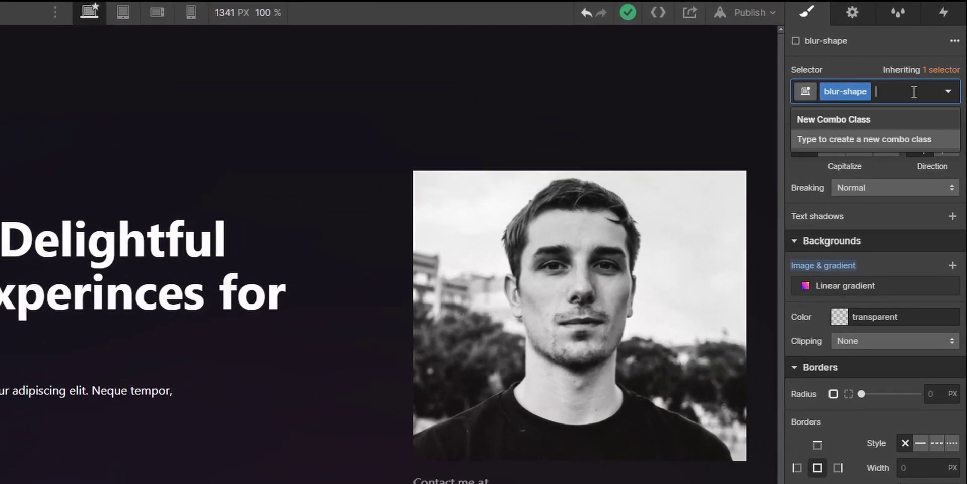
type("is-")
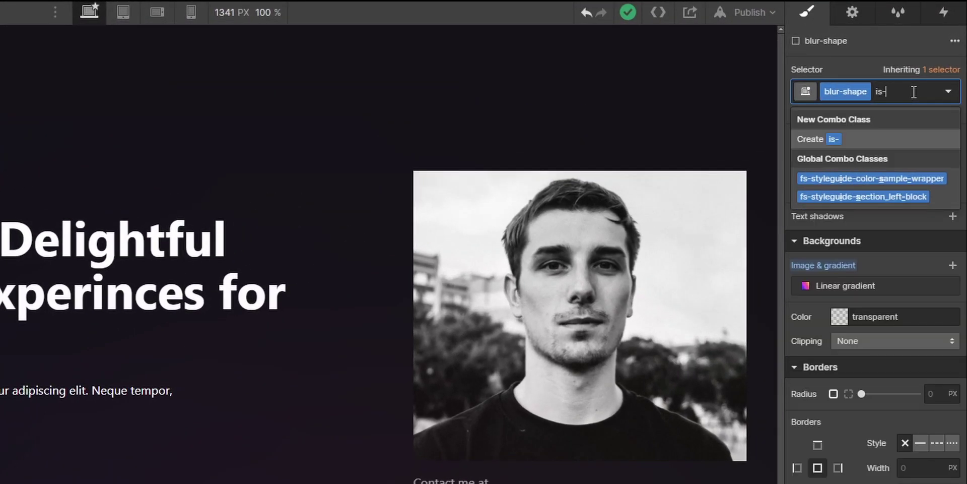
type("header-right")
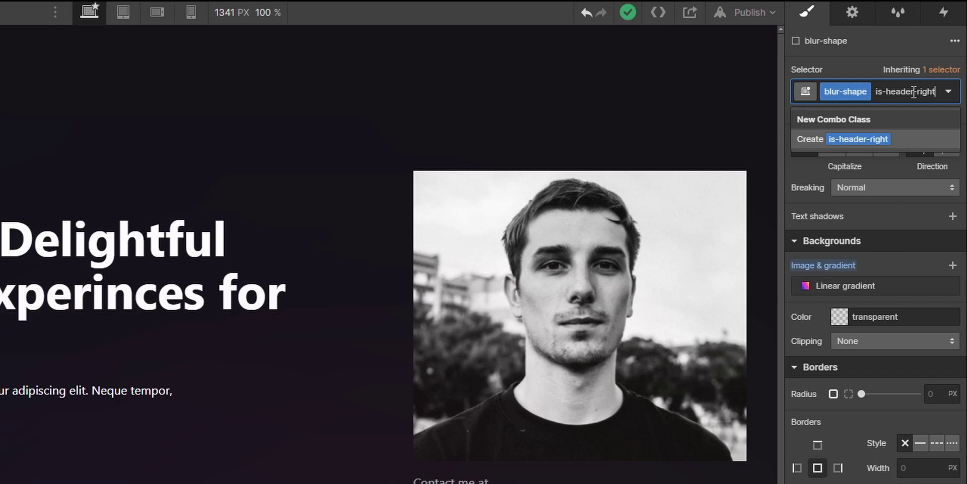
key("Return")
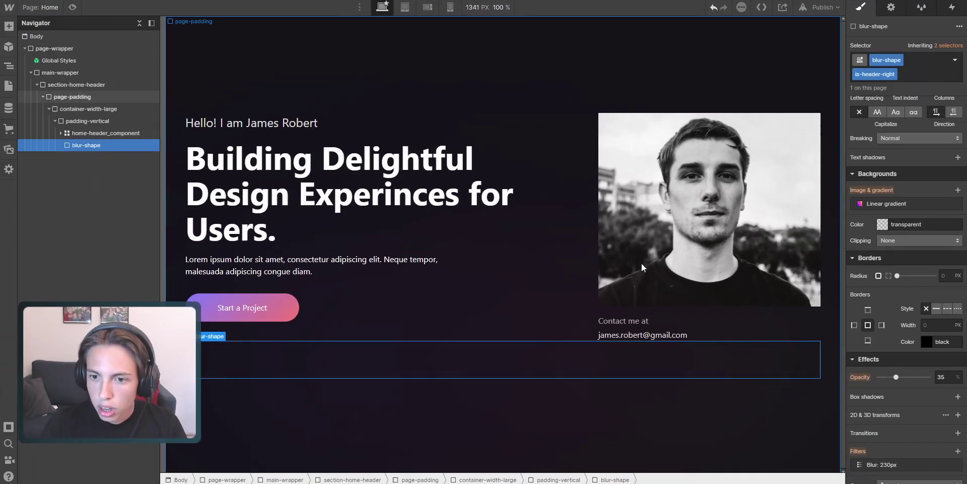
Size the blur shape to 24rem wide and 24rem high
scroll(911, 302, "up", 6)
scroll(911, 303, "up", 3)
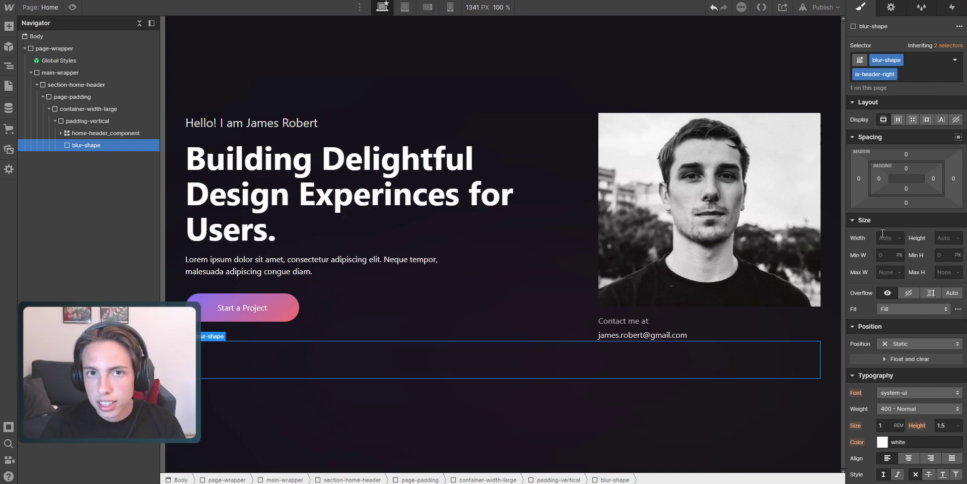
left_click(885, 237)
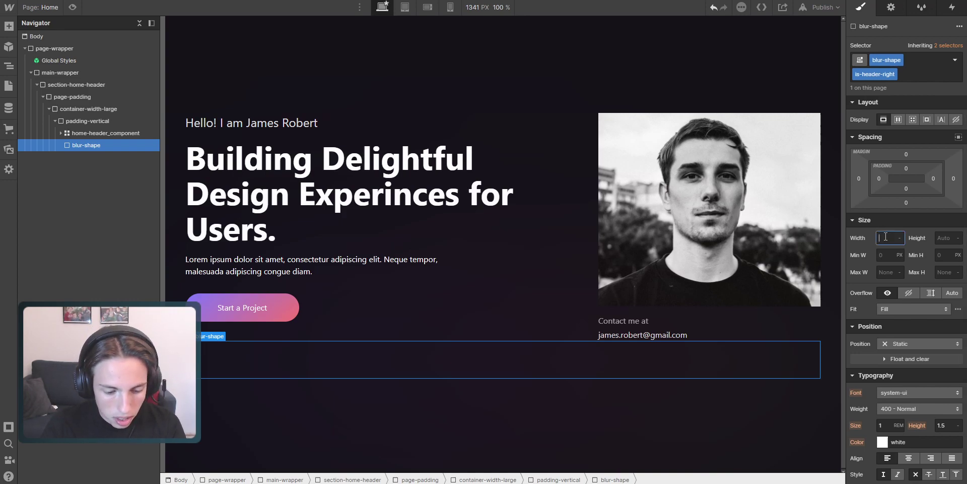
type("24re")
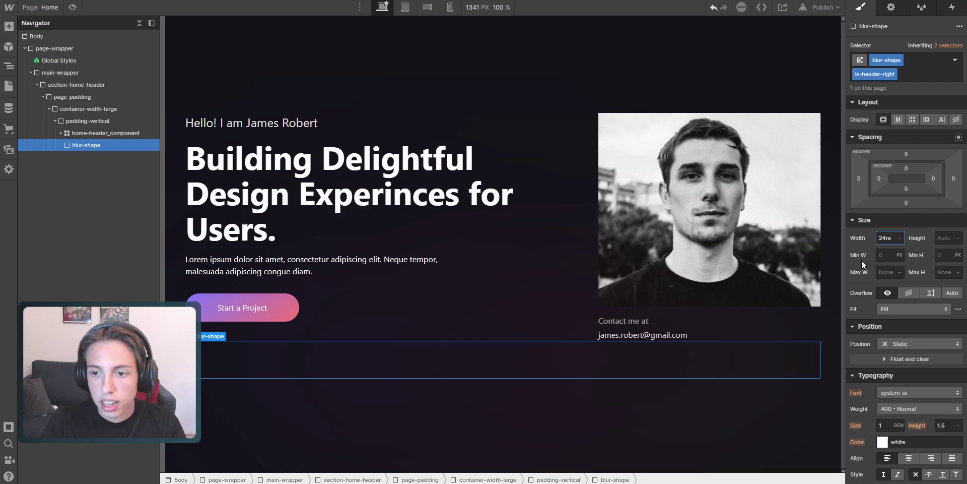
type("m")
key("Return")
left_click(945, 239)
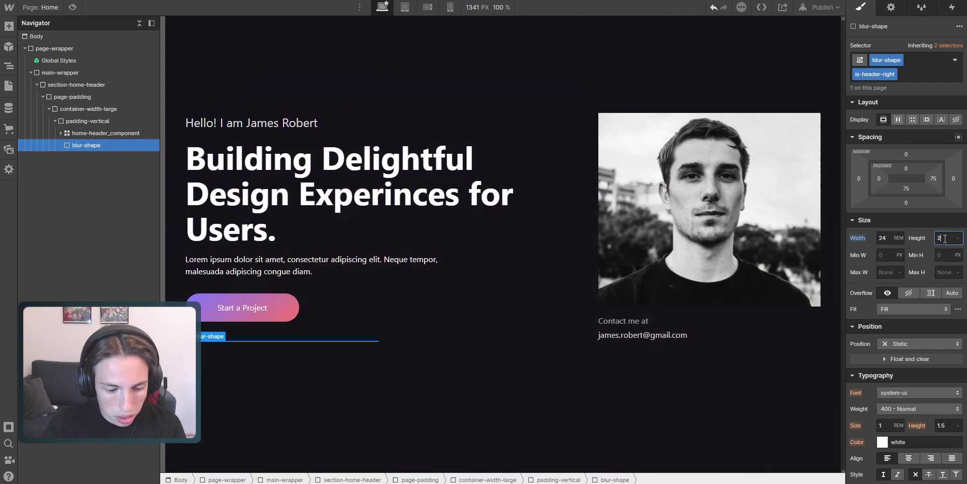
key("Return")
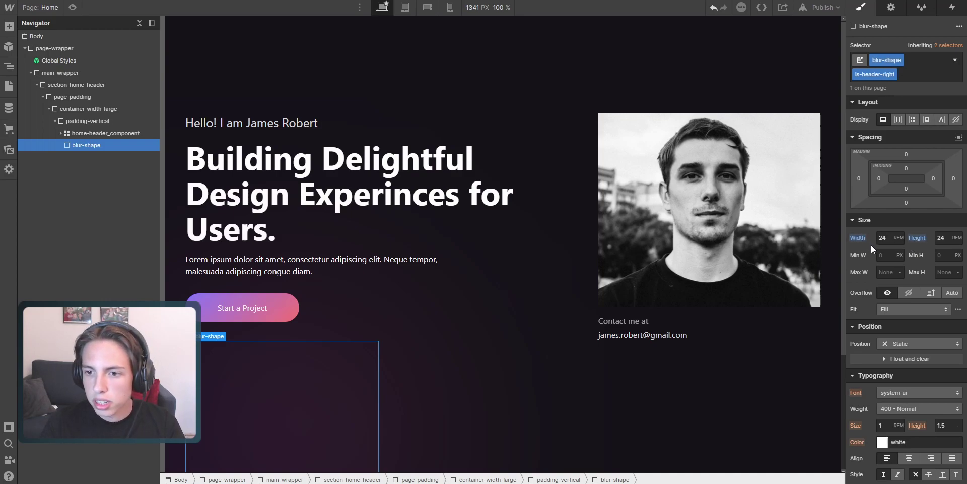
Set the blur shape's position to Absolute and check section-home-header's positioning
scroll(923, 305, "down", 1)
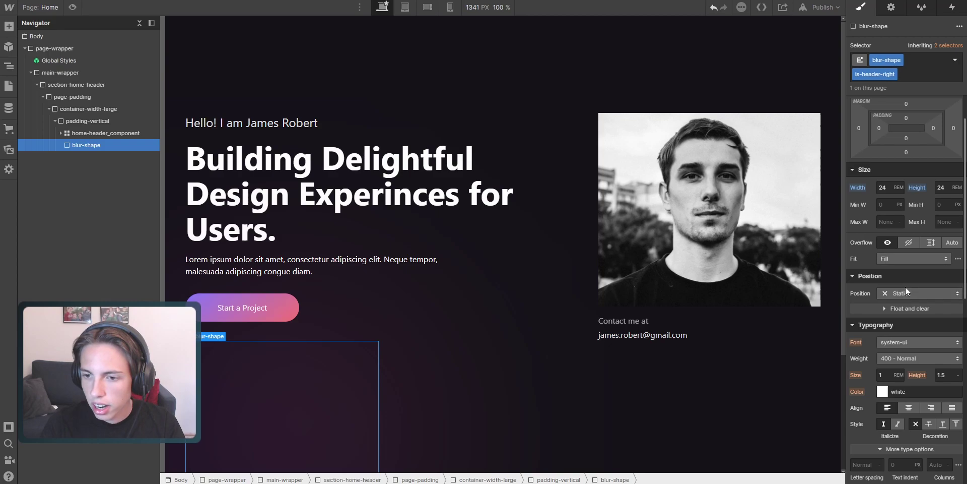
scroll(911, 337, "down", 3)
scroll(901, 307, "up", 4)
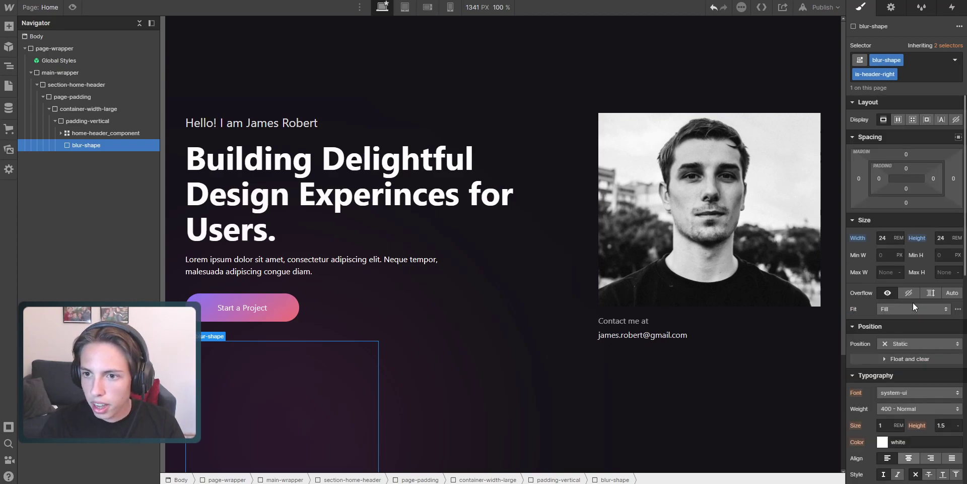
scroll(887, 260, "down", 2)
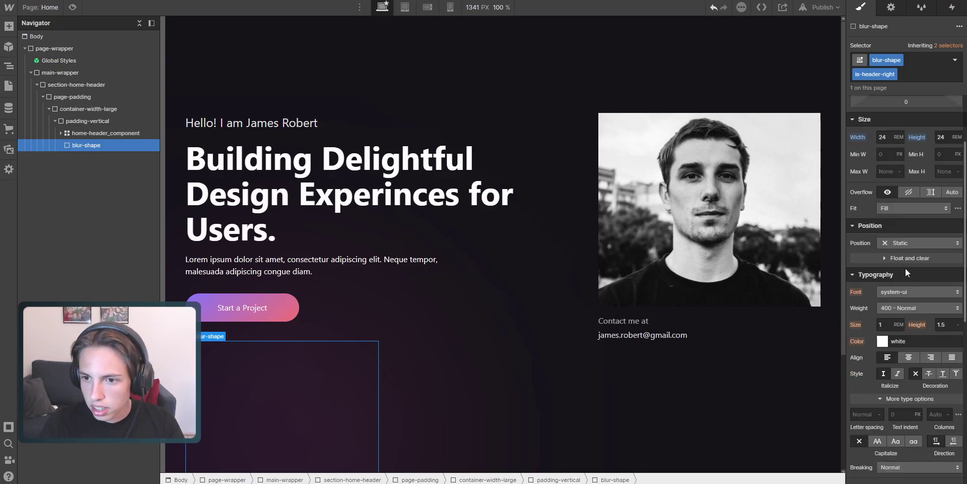
left_click(887, 238)
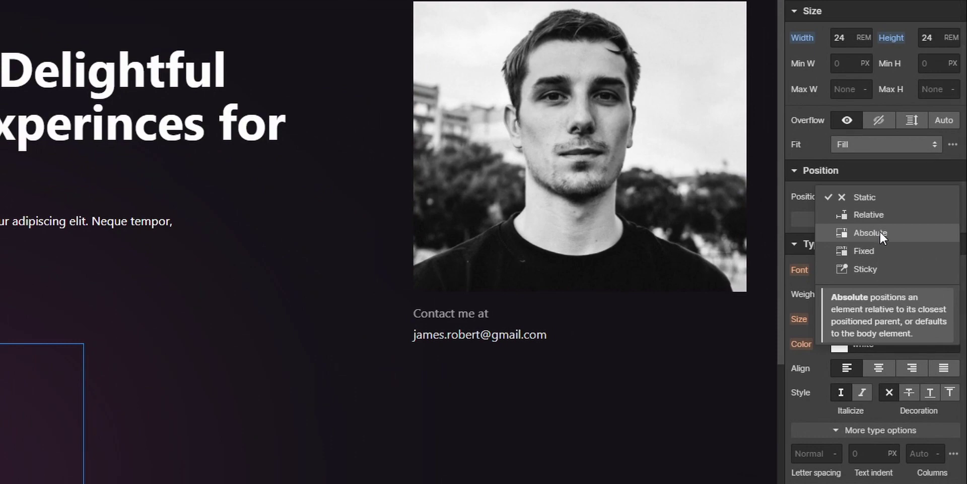
left_click(879, 233)
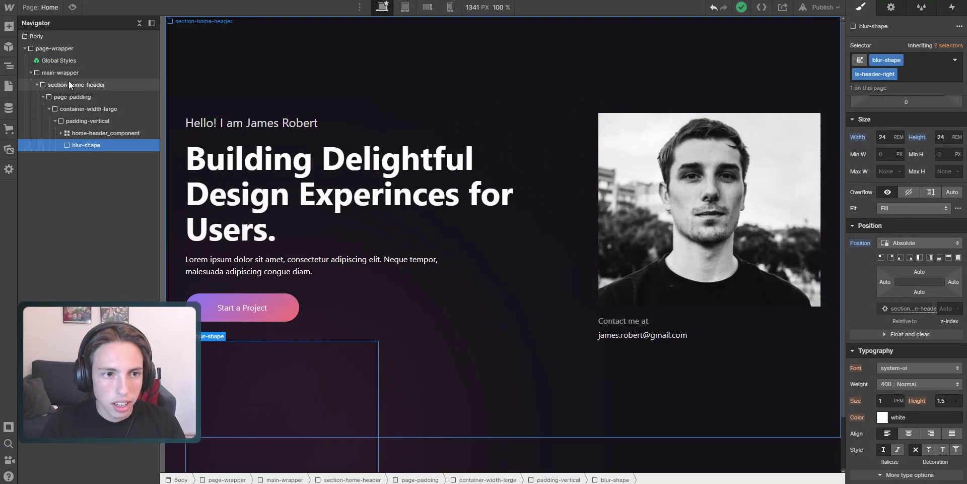
left_click(69, 83)
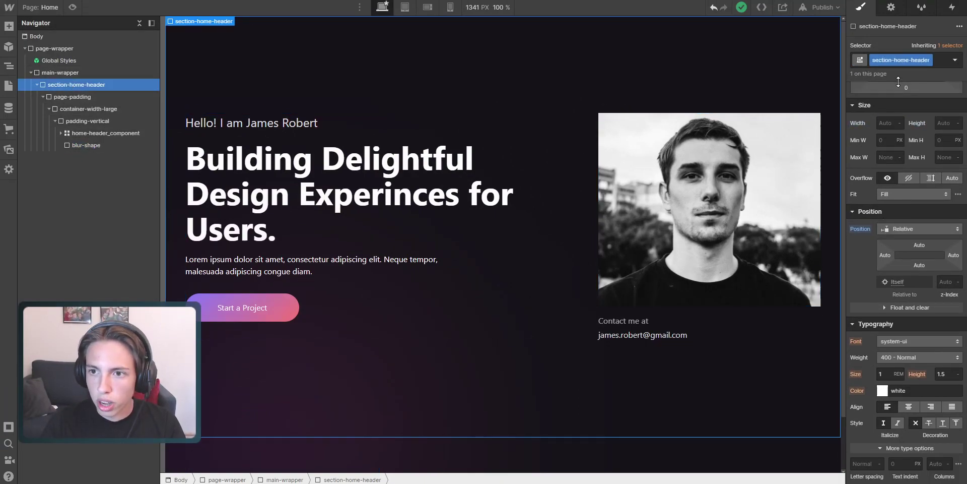
Offset the blur shape -20% on the right and 10% from the top, leaving left and bottom on Auto
left_click(81, 146)
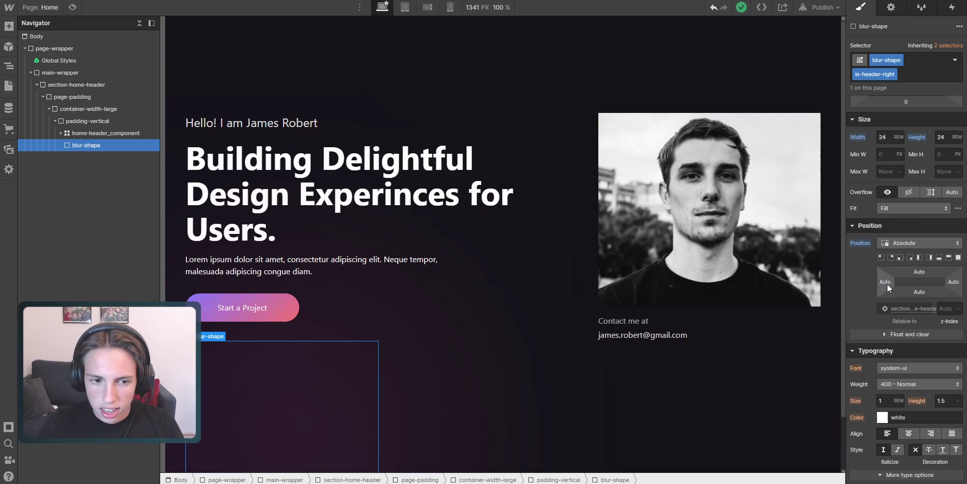
left_click(954, 282)
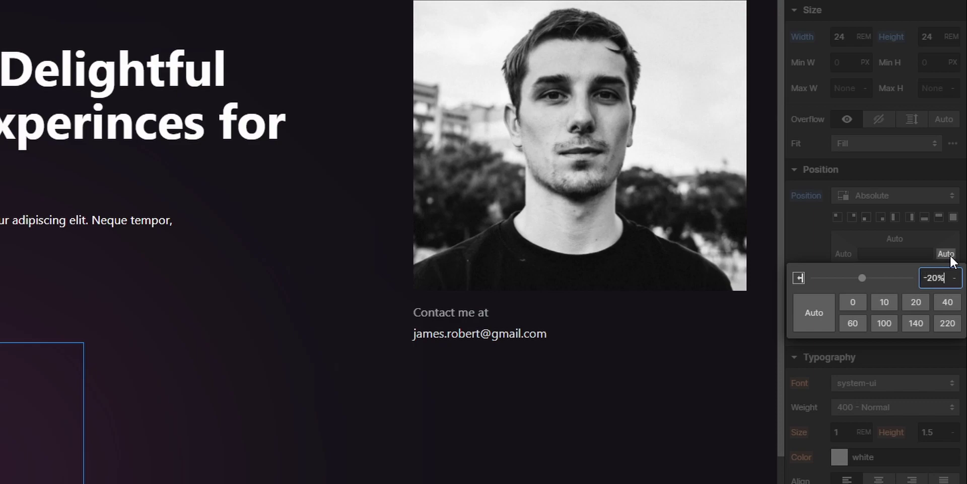
key("Return")
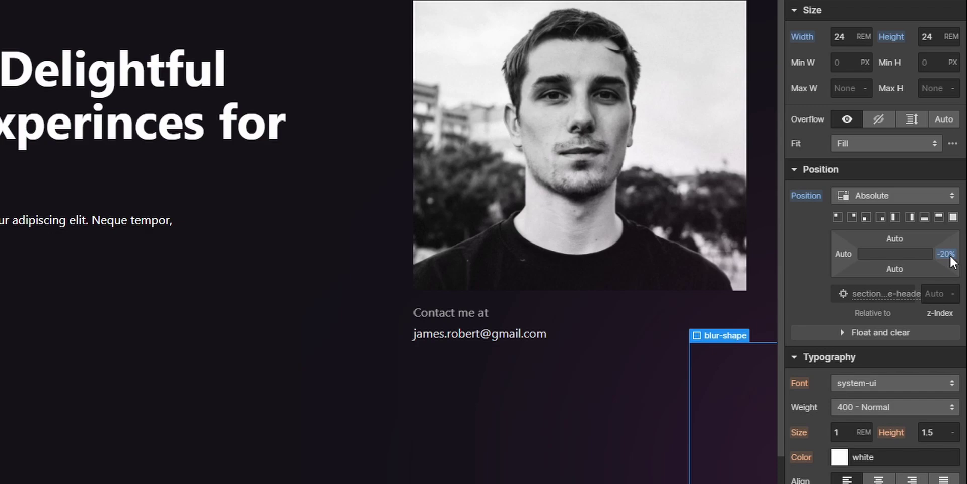
left_click(895, 237)
type("10")
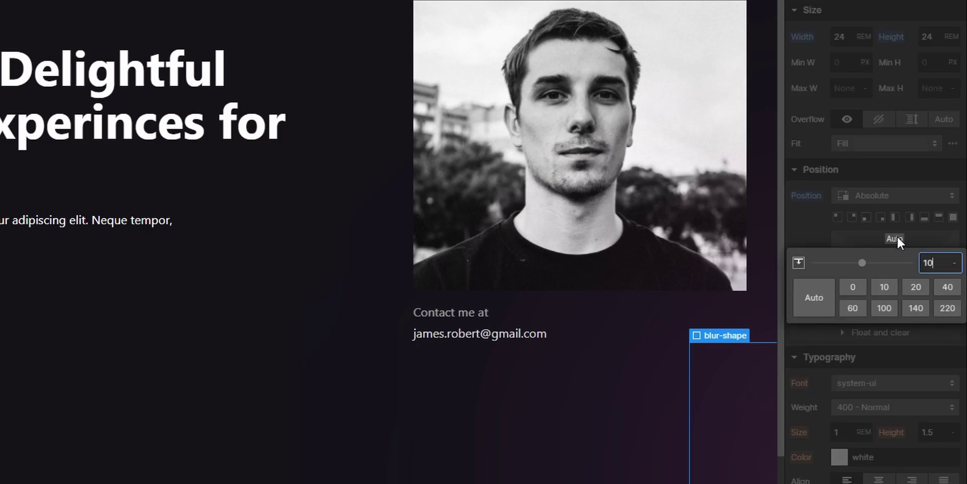
type("%")
key("Return")
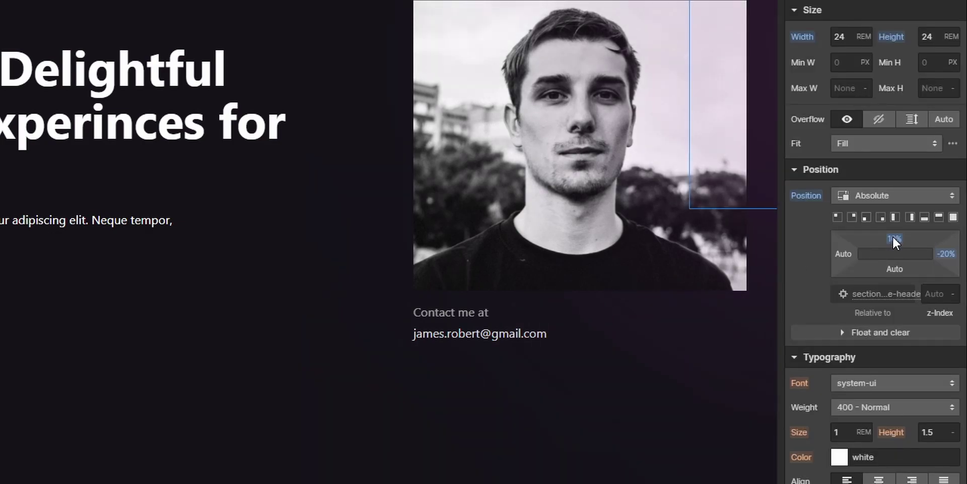
left_click(848, 253)
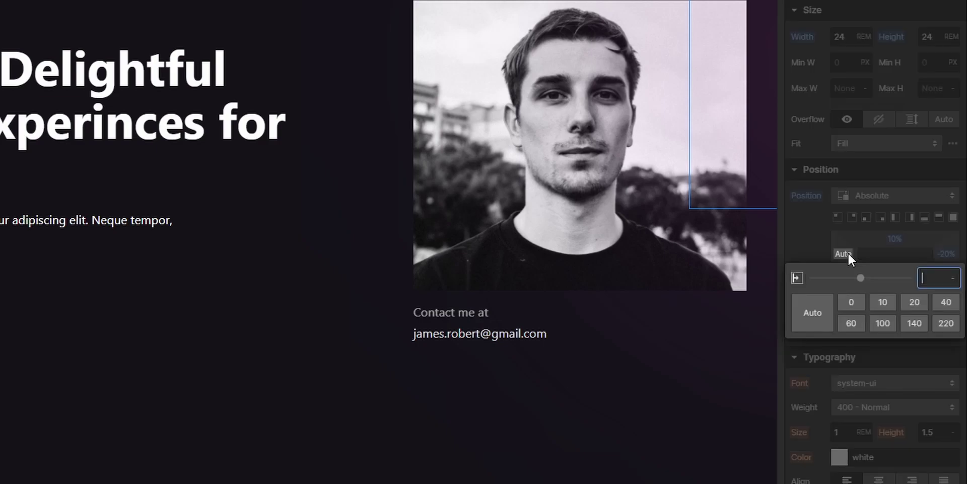
left_click(894, 268)
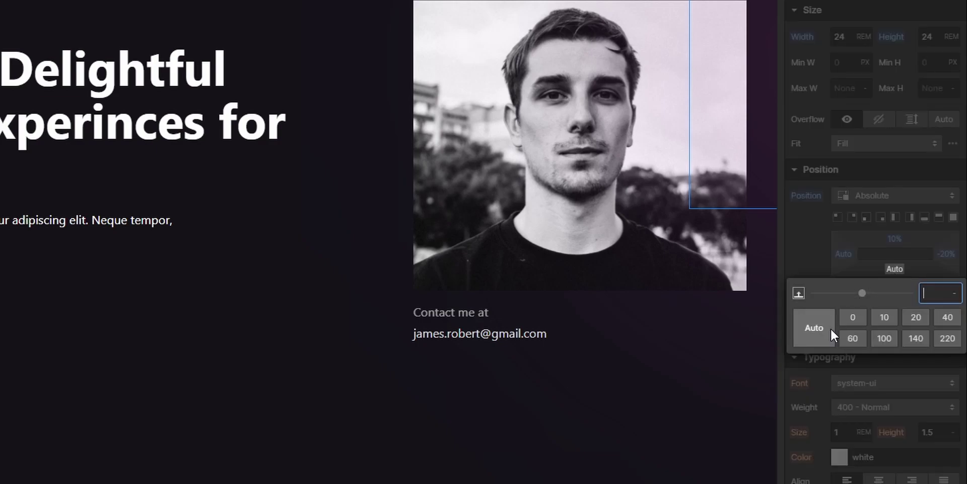
left_click(823, 252)
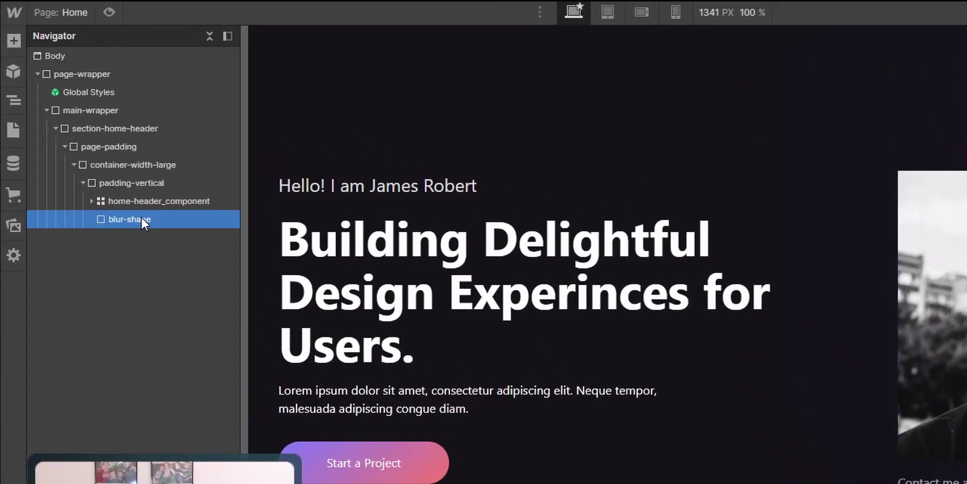
Duplicate the blur shape and select the copy
key("ctrl+d")
left_click(149, 218)
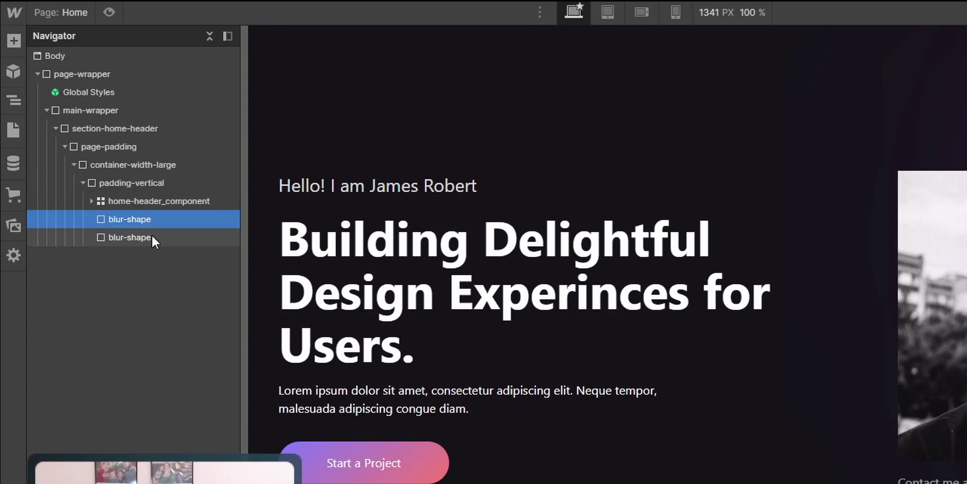
left_click(152, 236)
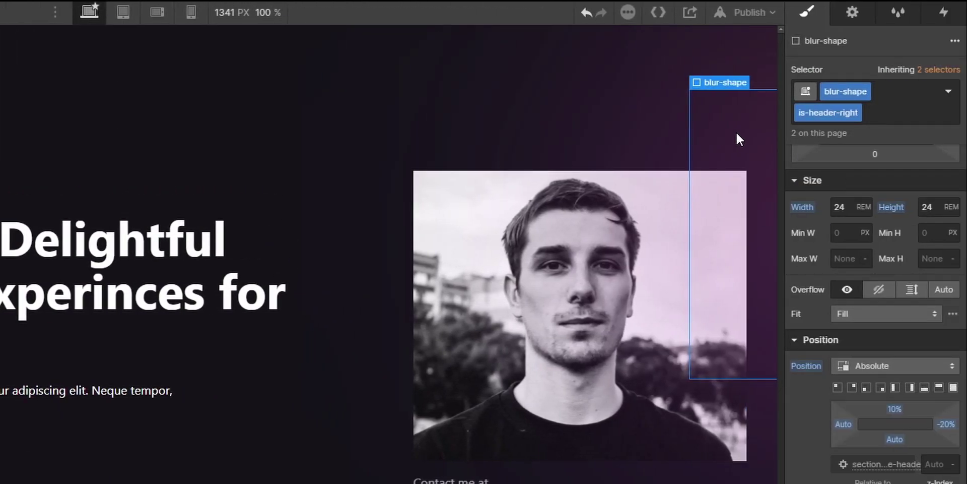
Duplicate the is-header-right class on the copy and rename it is-header-left
left_click(856, 113)
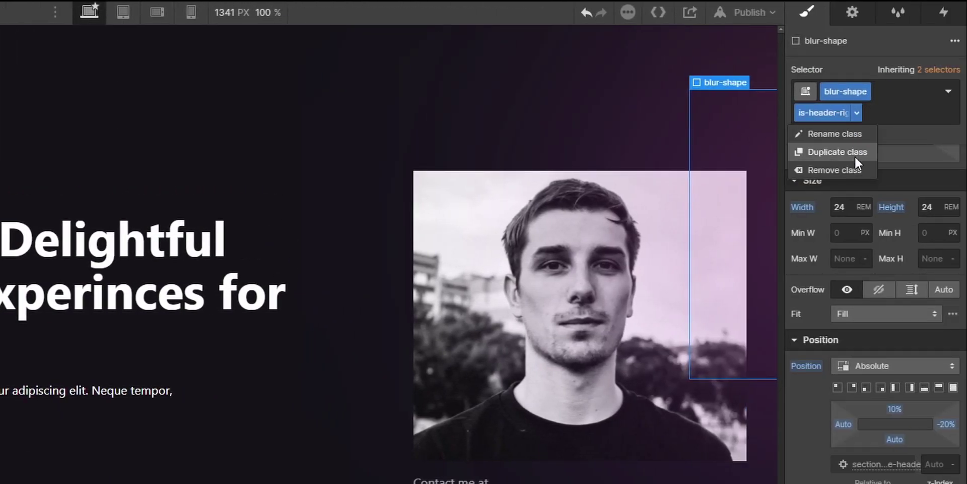
left_click(920, 135)
left_click(856, 112)
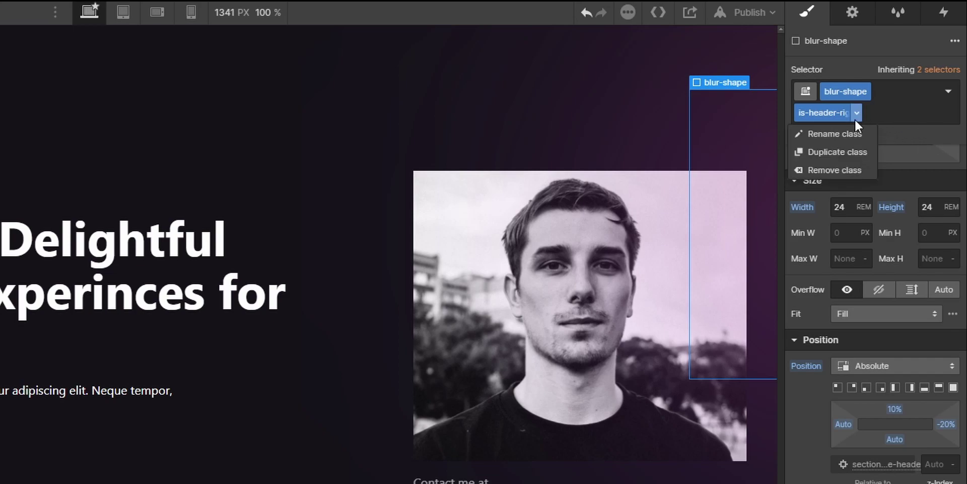
left_click(855, 152)
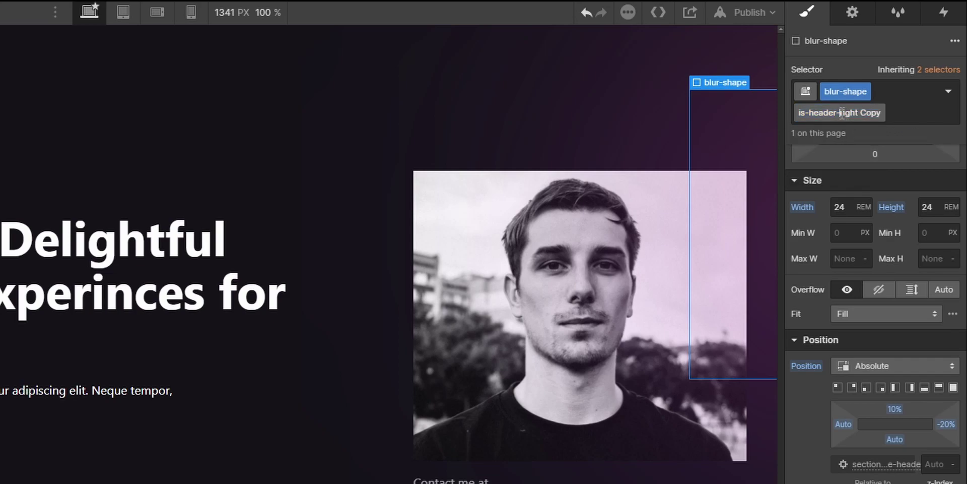
left_click_drag(842, 112, 874, 111)
type("left")
key("Return")
Resize the is-header-left shape to 20 by 20 rem
left_click(844, 202)
type("20")
key("Return")
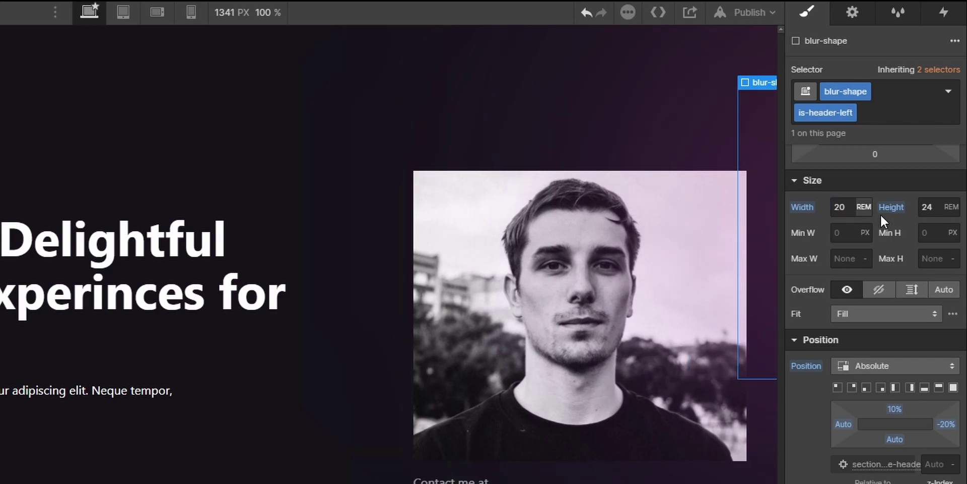
left_click(931, 203)
type("20")
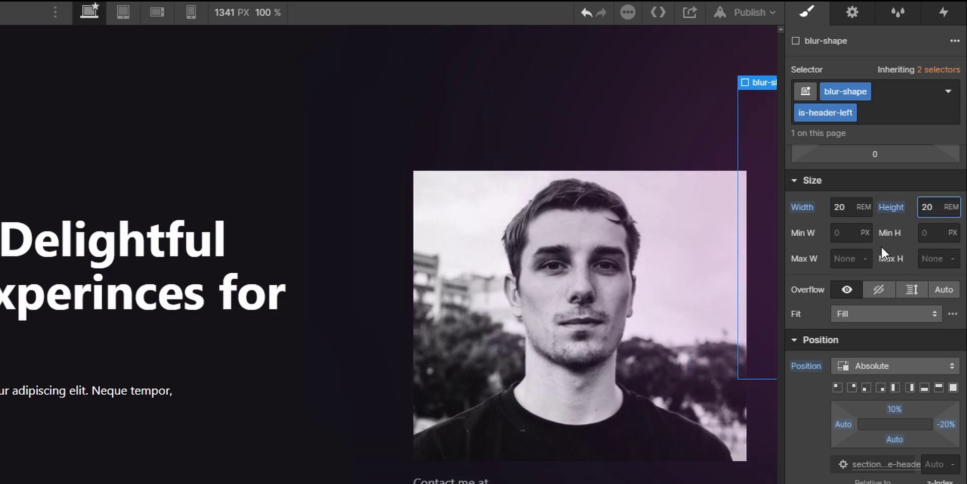
key("Return")
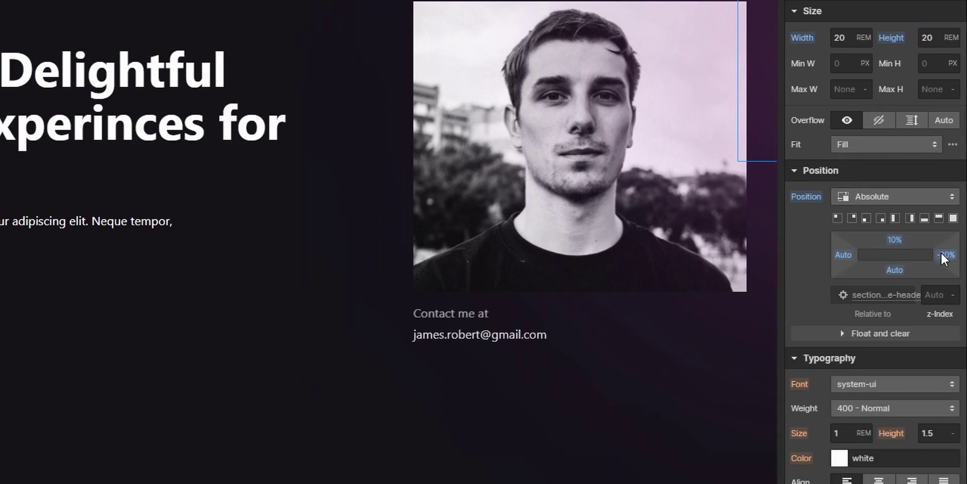
Set the shape's right and top offsets to Auto
left_click(943, 255)
type("auto")
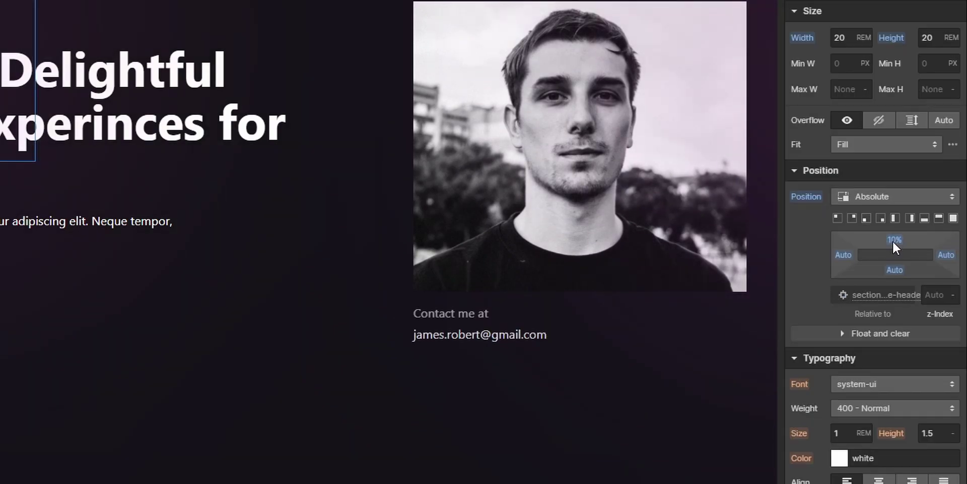
left_click(894, 239)
left_click(822, 286)
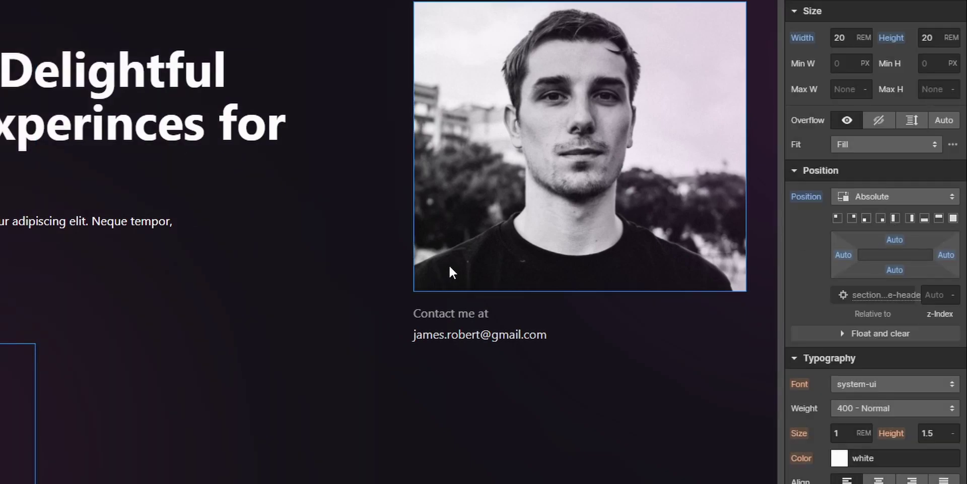
Set the shape's bottom and left offsets to 0%
left_click(873, 269)
left_click(852, 318)
left_click(895, 270)
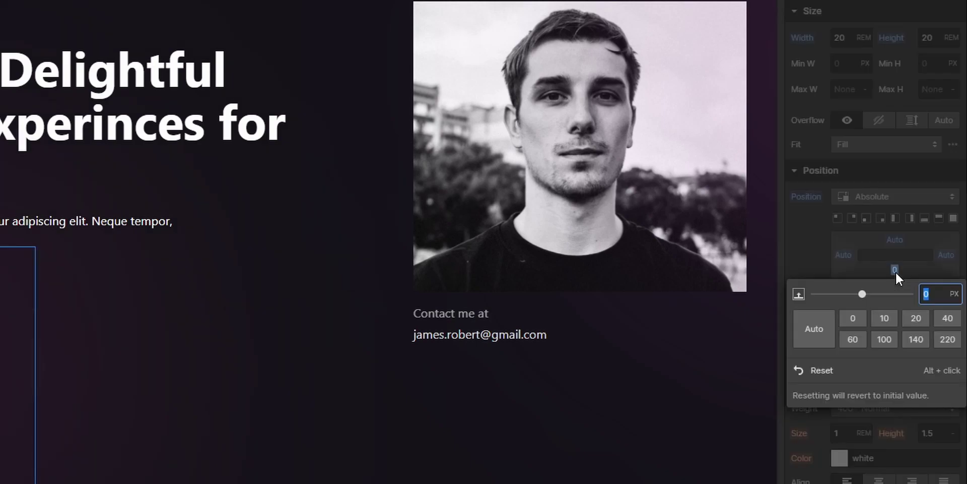
type("0%")
key("Return")
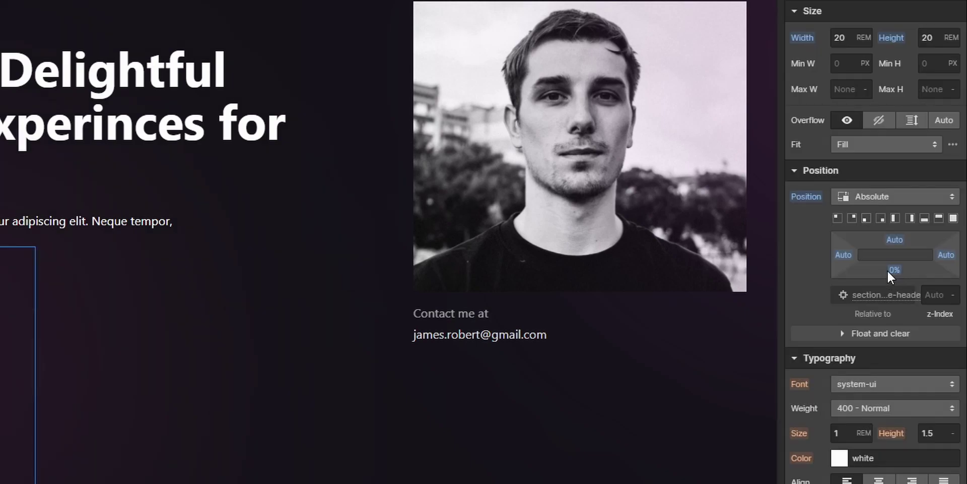
left_click(842, 255)
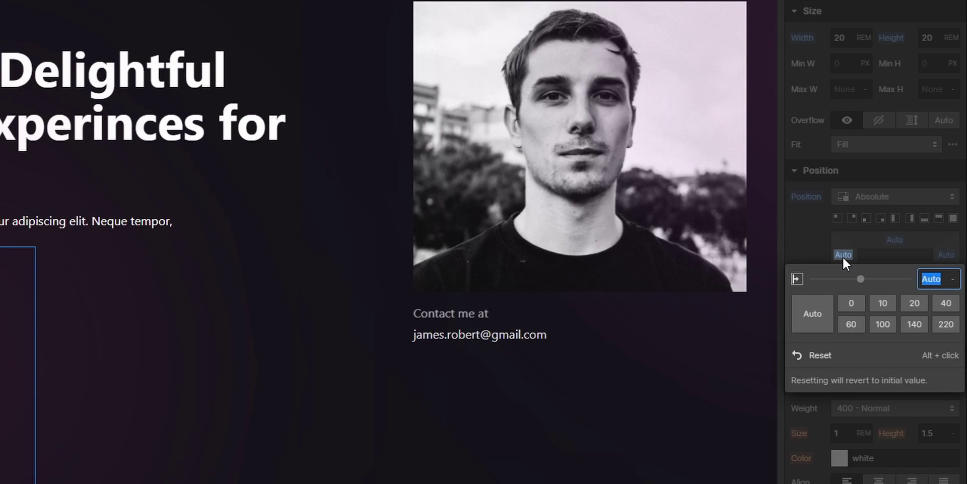
type("0%")
key("Return")
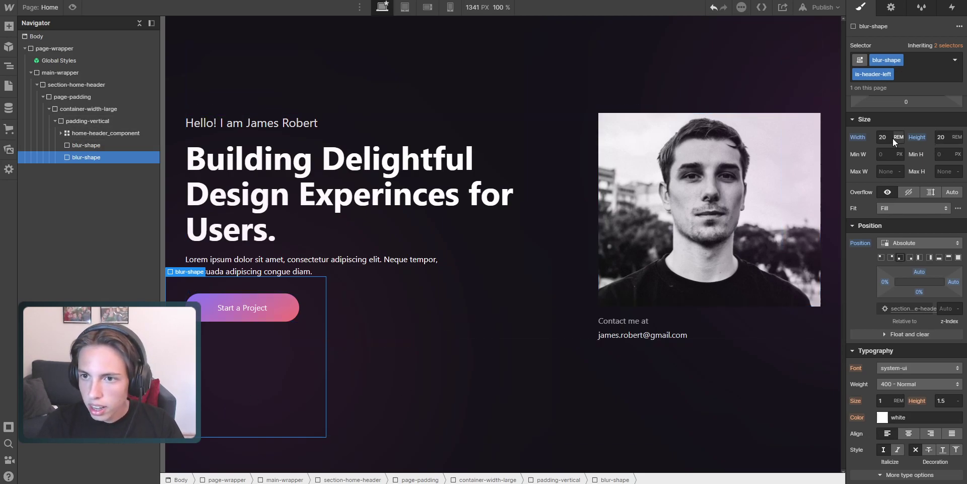
Set the top-right blur shape's z-index to -1
scroll(901, 331, "down", 3)
scroll(900, 331, "up", 5)
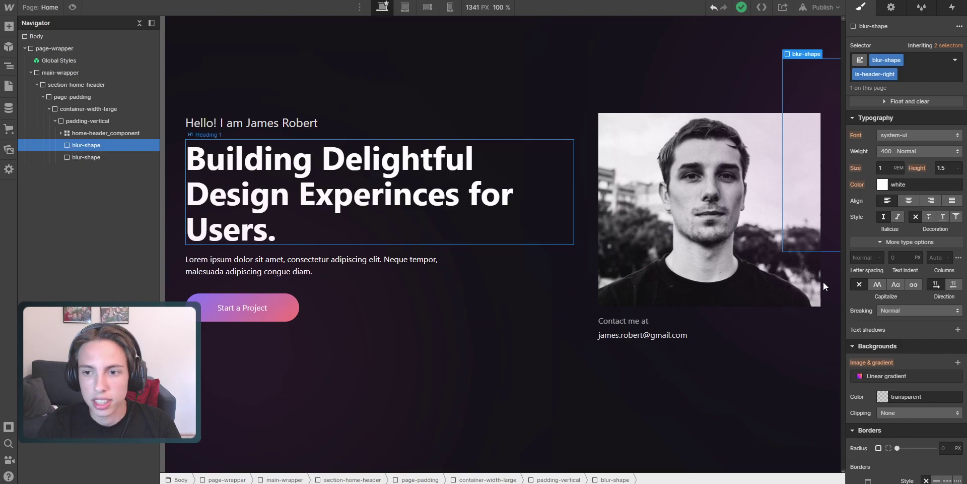
scroll(941, 380, "up", 6)
left_click(941, 378)
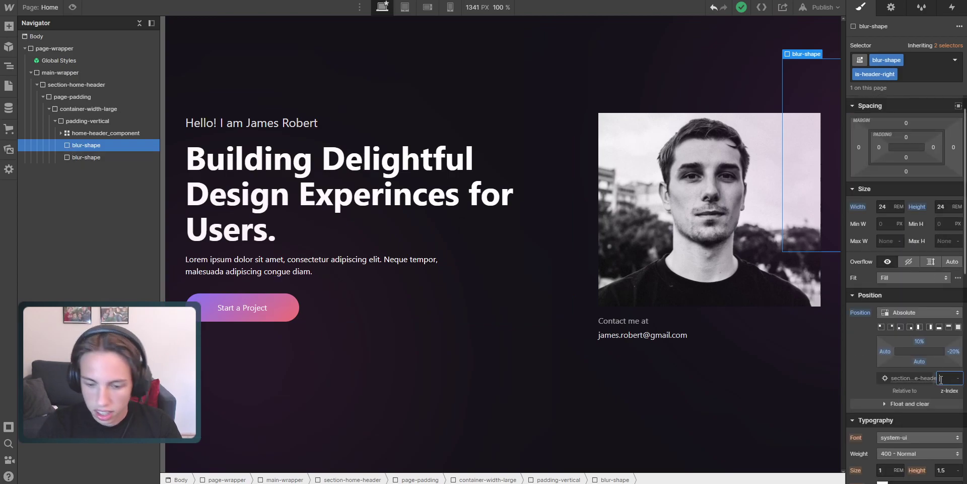
type("1")
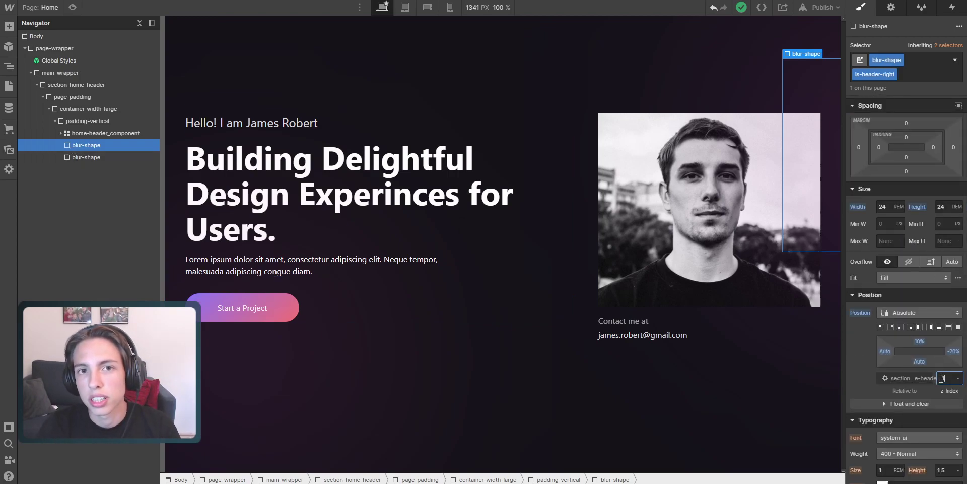
left_click(941, 377)
type("-")
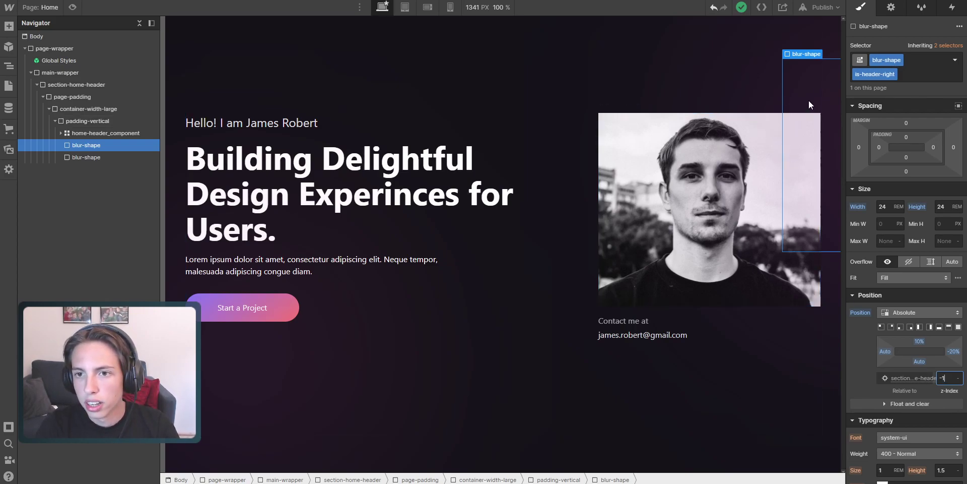
left_click(866, 376)
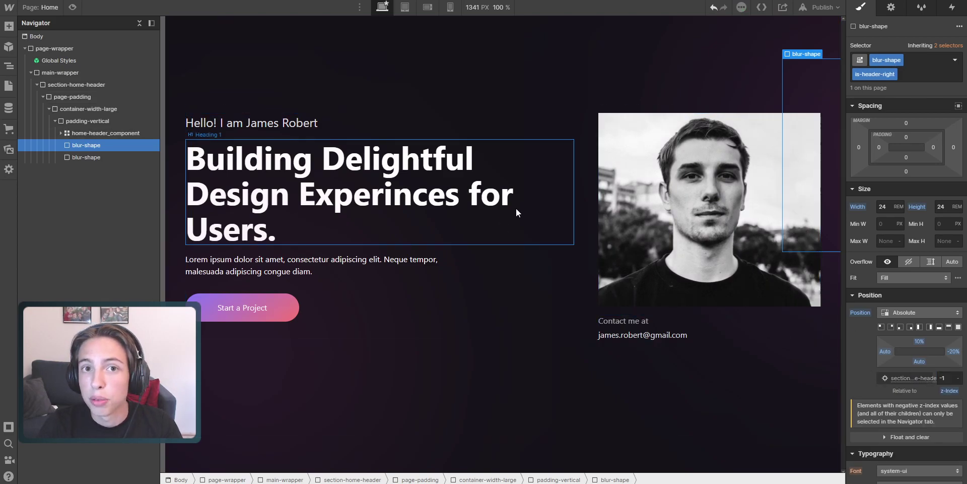
Try z-index -1 on the bottom-left shape, then undo it back to Auto
left_click(92, 156)
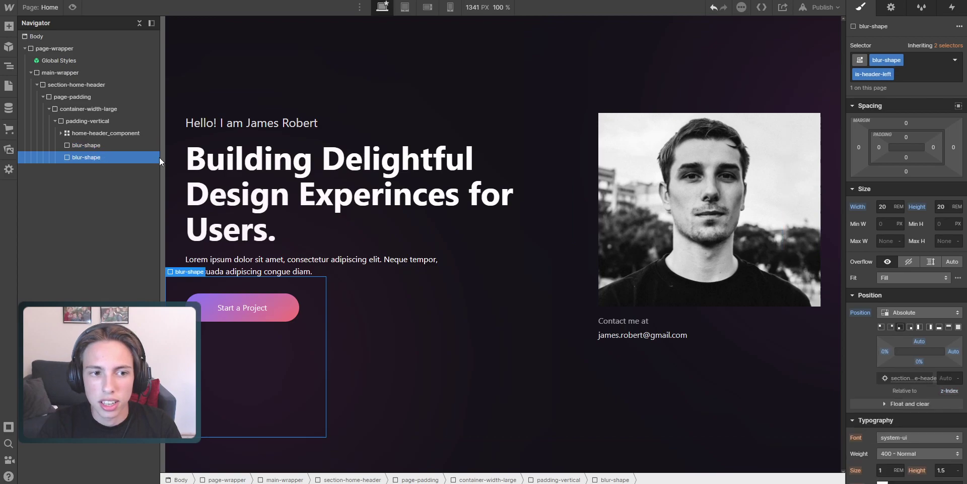
left_click(948, 379)
key("Return")
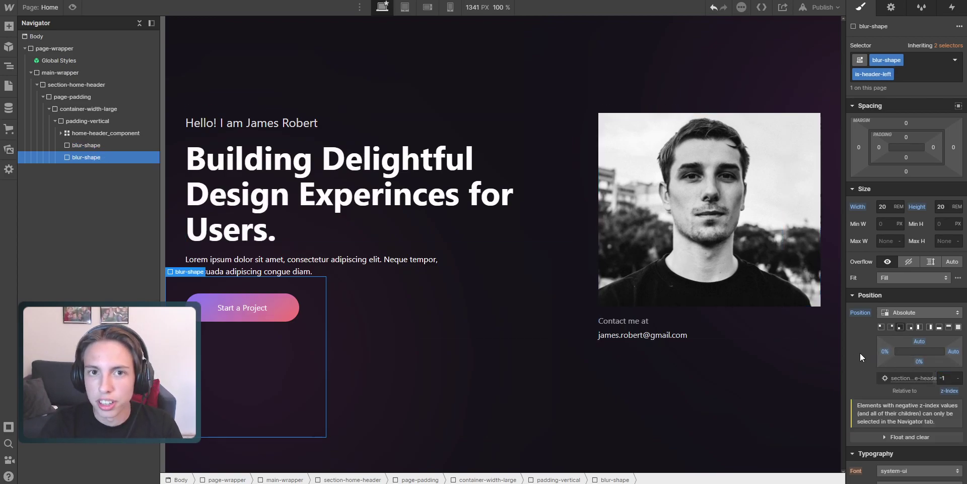
key("ctrl+z")
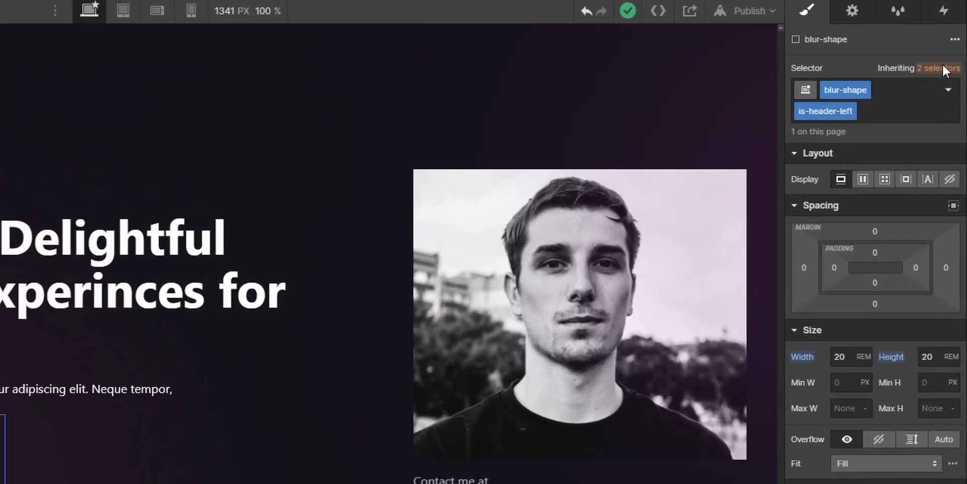
Switch to styling the base blur-shape class and try a stronger opacity
left_click(951, 45)
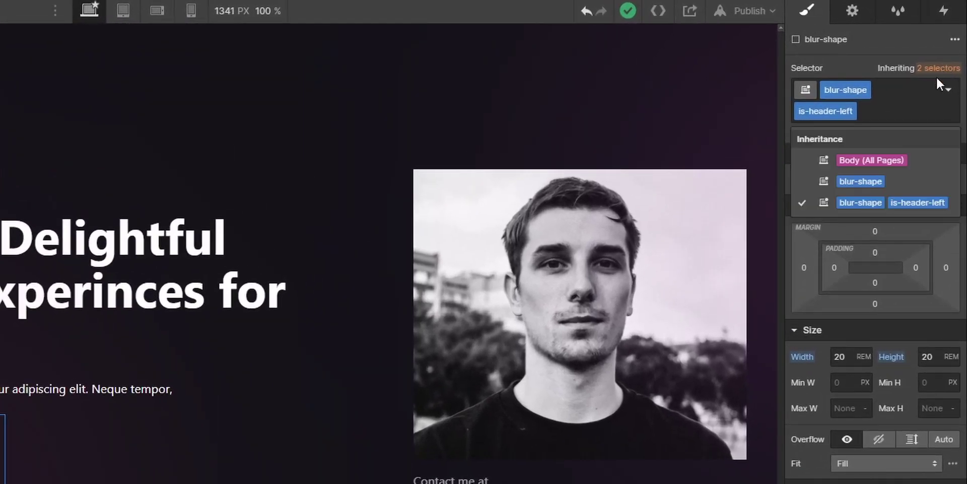
left_click(887, 178)
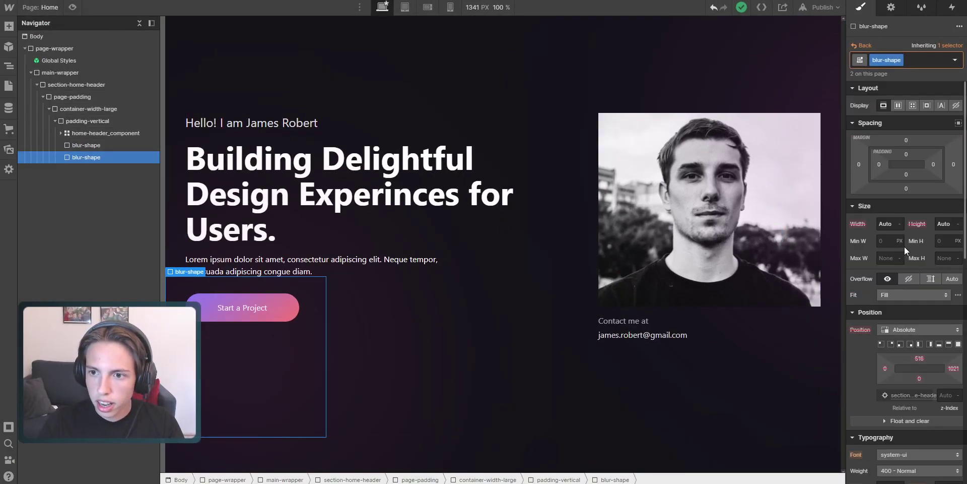
scroll(915, 263, "down", 2)
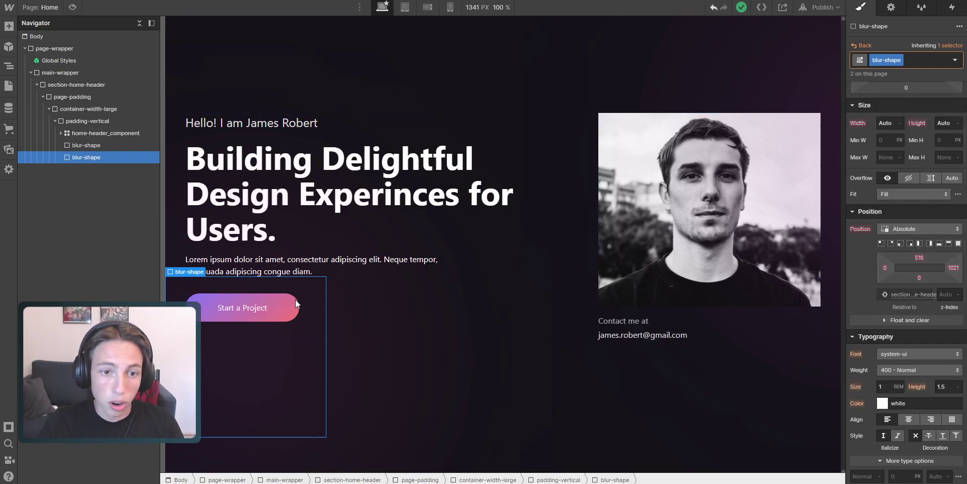
scroll(938, 306, "down", 6)
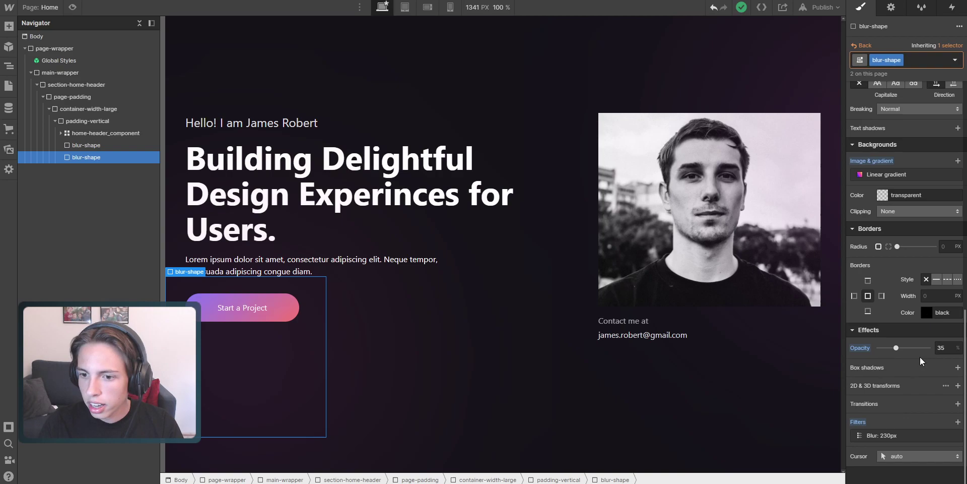
mouse_move(896, 348)
left_mouse_down()
mouse_move(927, 348)
mouse_move(906, 347)
left_mouse_up()
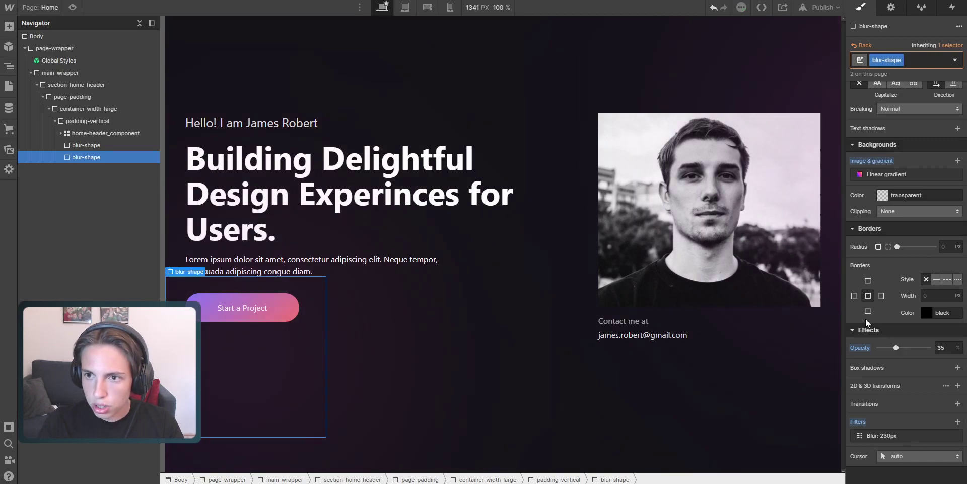
Preview a lower blur radius, then set the blur filter back to 230px
left_click(893, 436)
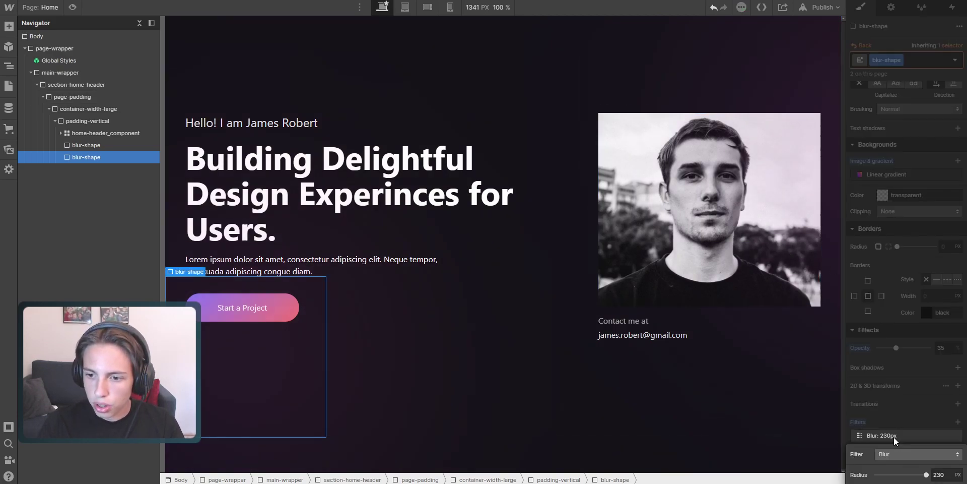
mouse_move(927, 475)
left_mouse_down()
mouse_move(899, 474)
mouse_move(926, 475)
left_mouse_up()
left_click(936, 475)
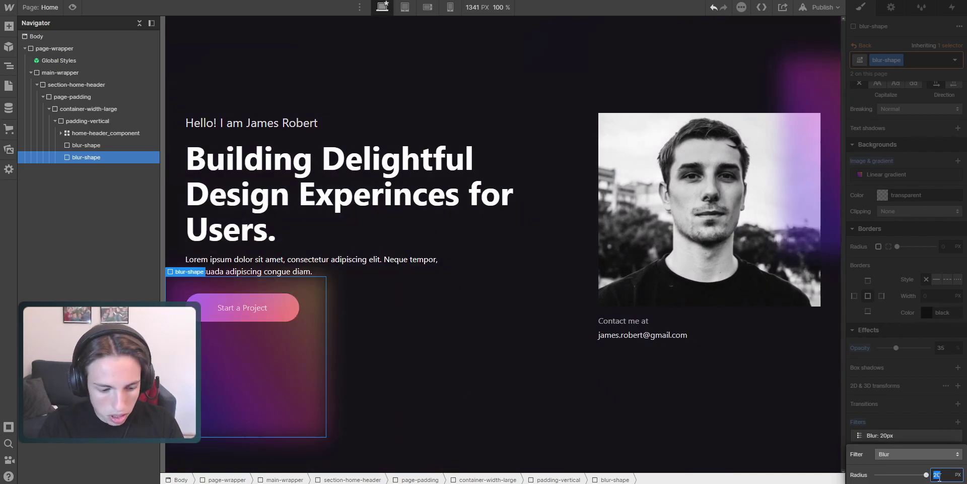
type("230")
left_click(895, 420)
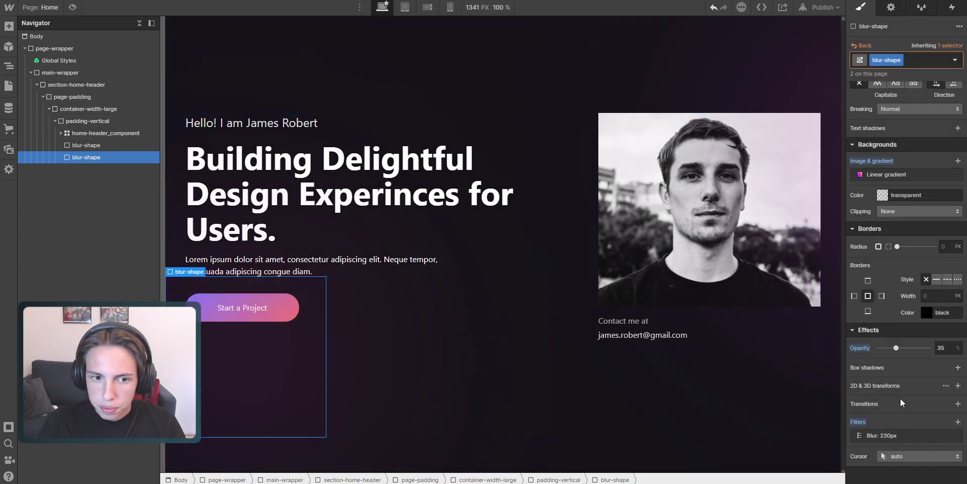
scroll(910, 394, "up", 4)
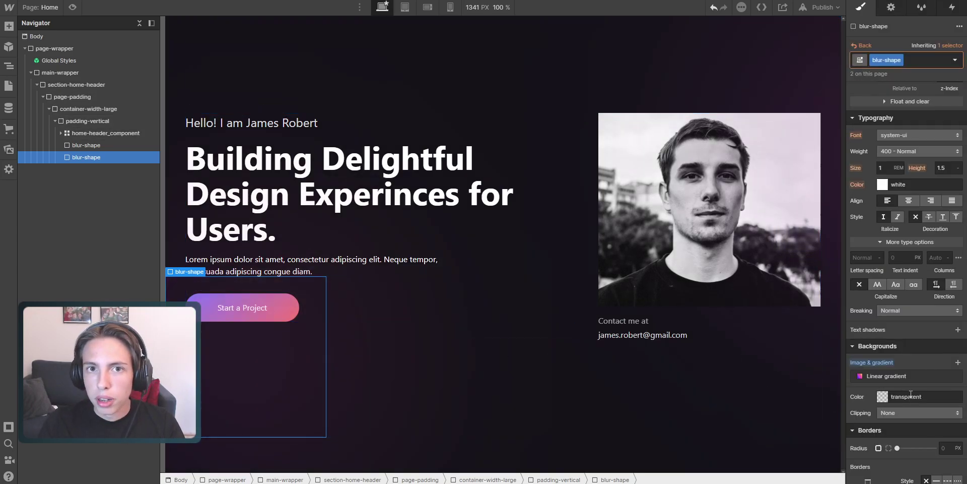
Check the tablet layout, then select the top-right blur shape at desktop width
left_click(410, 10)
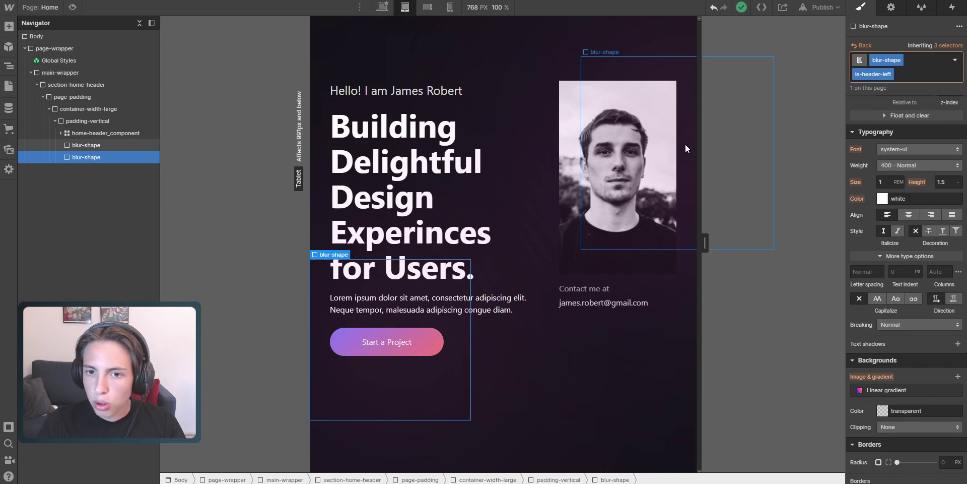
left_click(383, 9)
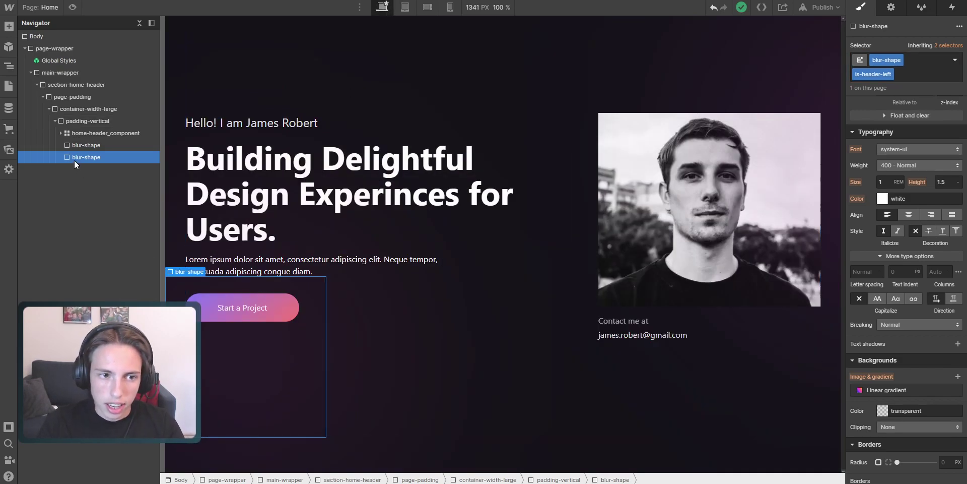
left_click(81, 148)
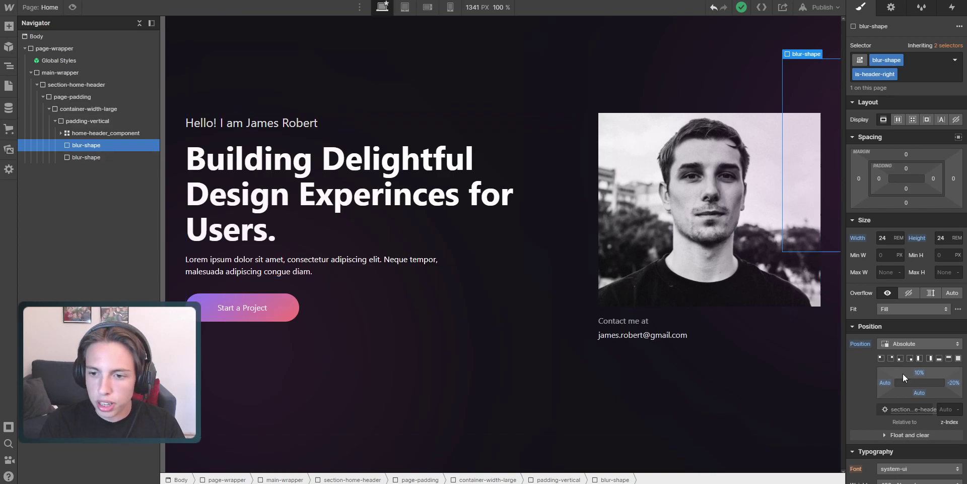
scroll(903, 373, "down", 10)
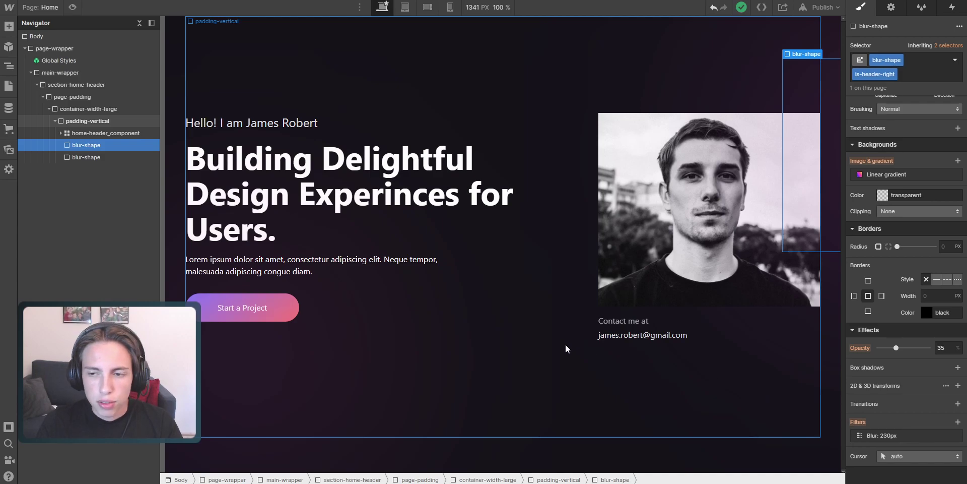
Enter Preview mode with Ctrl+Shift+P to view the hero's faint purple glows
scroll(937, 394, "up", 2)
scroll(934, 395, "up", 3)
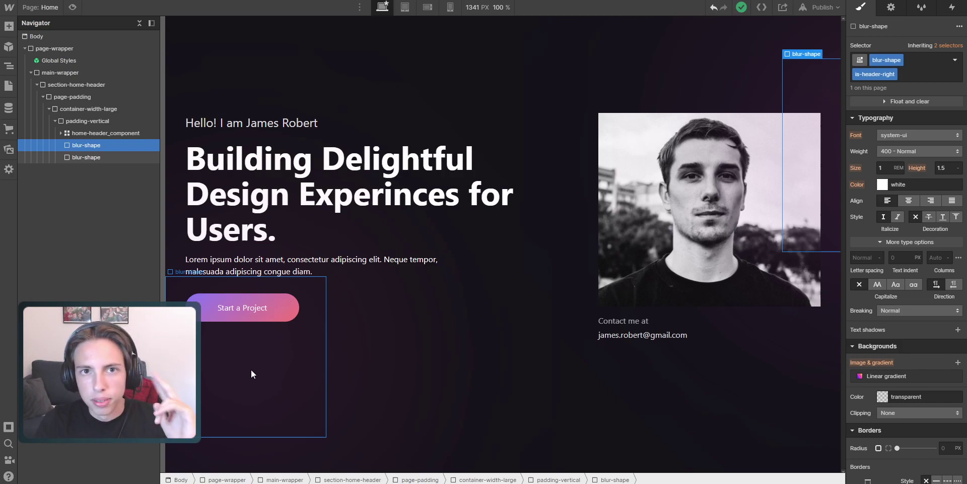
key("ctrl+shift+p")
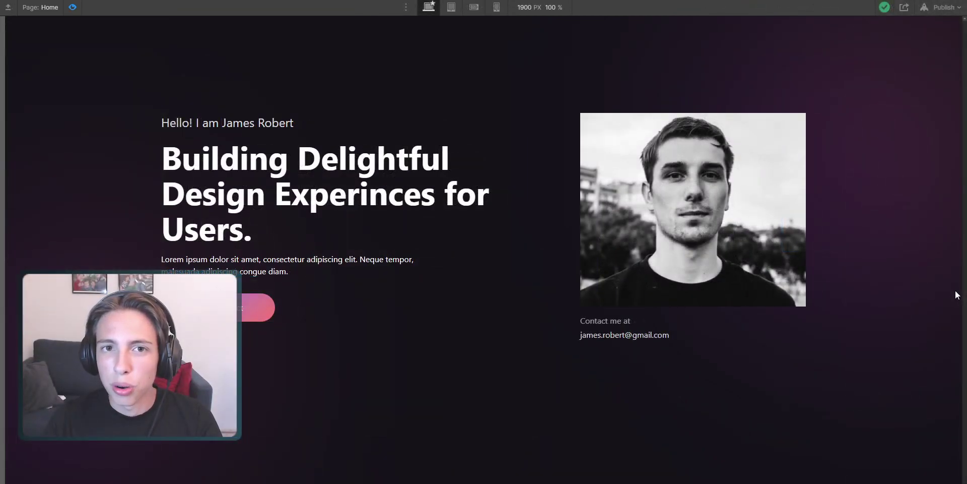